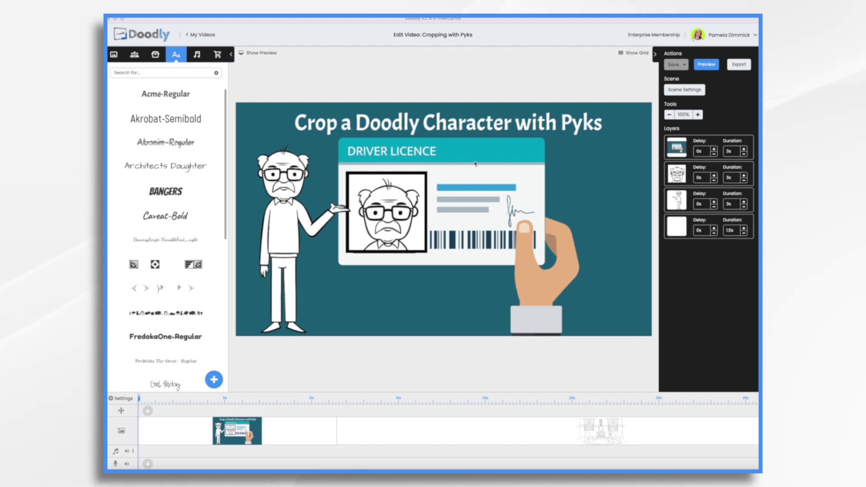
Move the framed headshot aside and fit a shrunken old man over the licence photo
{"action": "left_click", "coordinate": [403, 197]}
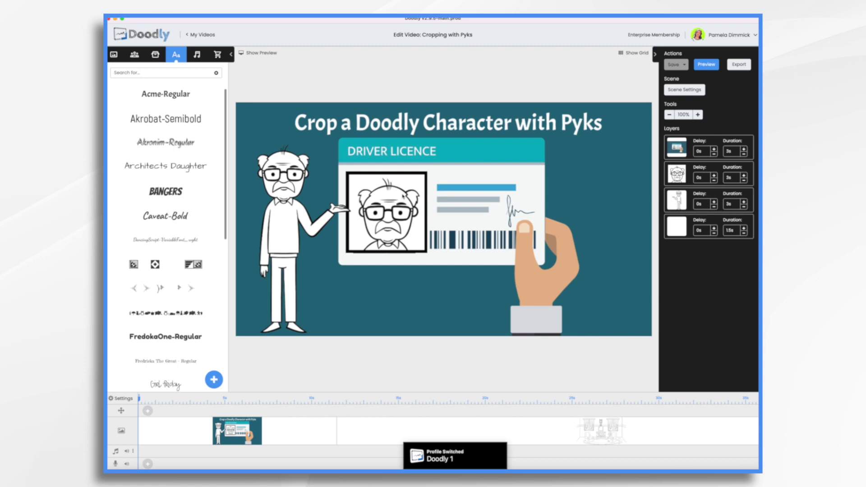
{"action": "left_click_drag", "start_coordinate": [373, 190], "coordinate": [646, 185]}
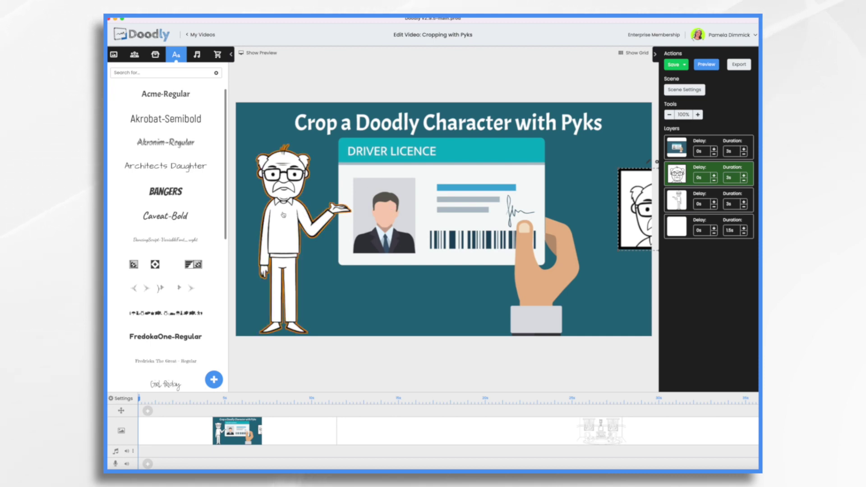
{"action": "left_click_drag", "start_coordinate": [282, 221], "coordinate": [380, 226]}
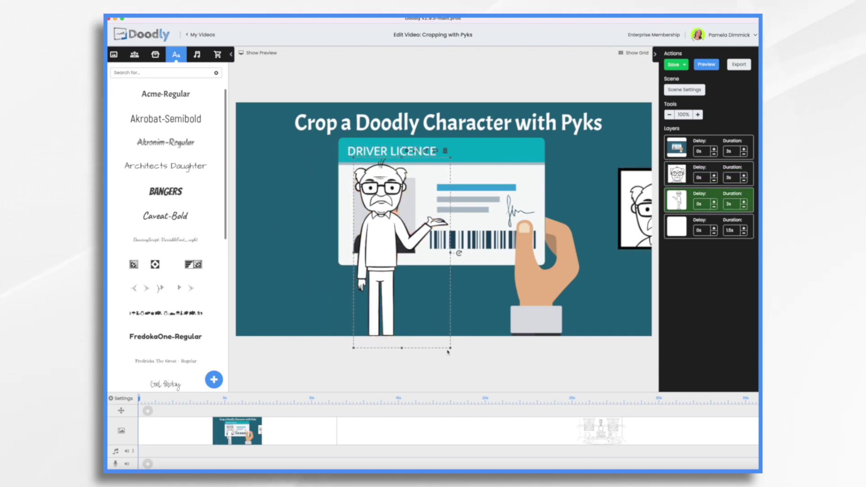
{"action": "left_click_drag", "start_coordinate": [450, 348], "coordinate": [391, 233]}
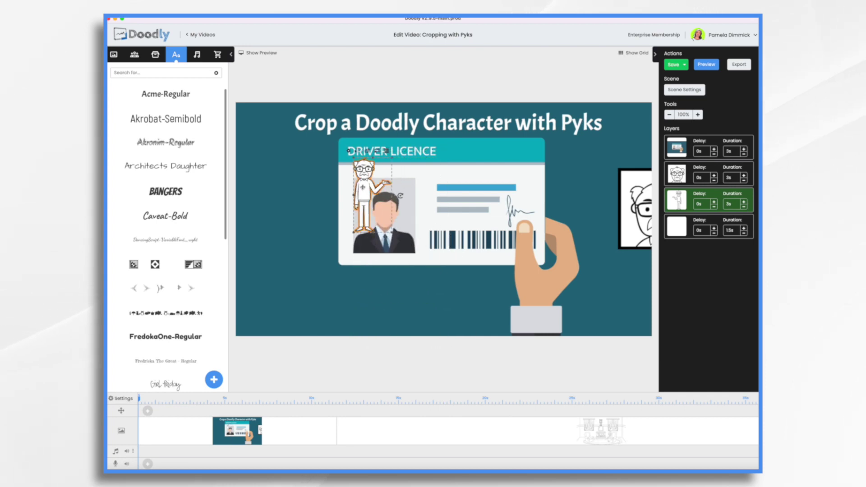
{"action": "left_click_drag", "start_coordinate": [367, 185], "coordinate": [383, 229]}
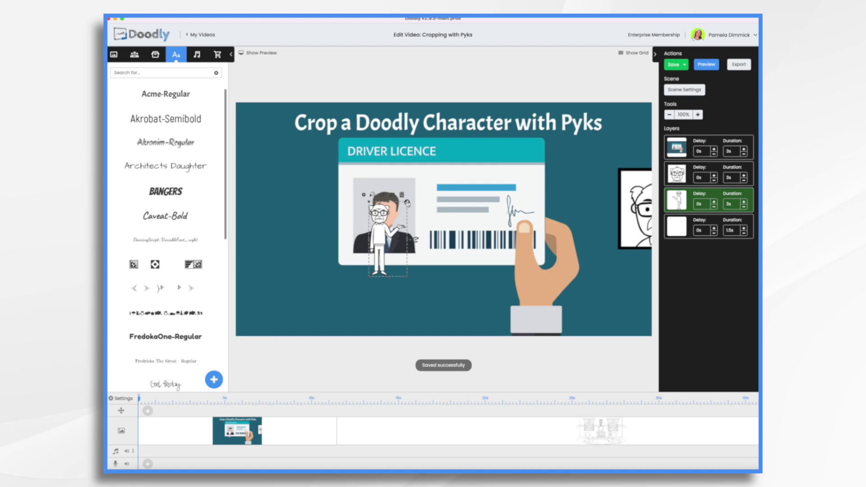
Try a larger old man on the licence, then move him left and restore the framed face
{"action": "left_click_drag", "start_coordinate": [407, 203], "coordinate": [467, 82]}
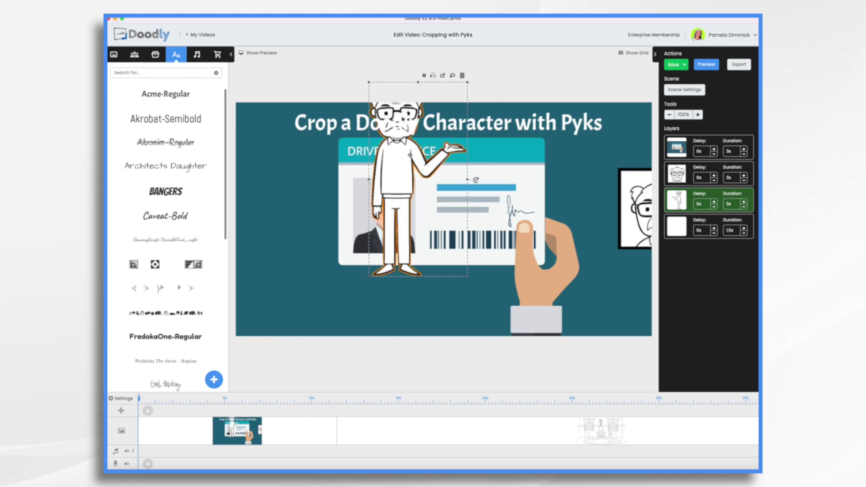
{"action": "left_click_drag", "start_coordinate": [399, 159], "coordinate": [386, 240]}
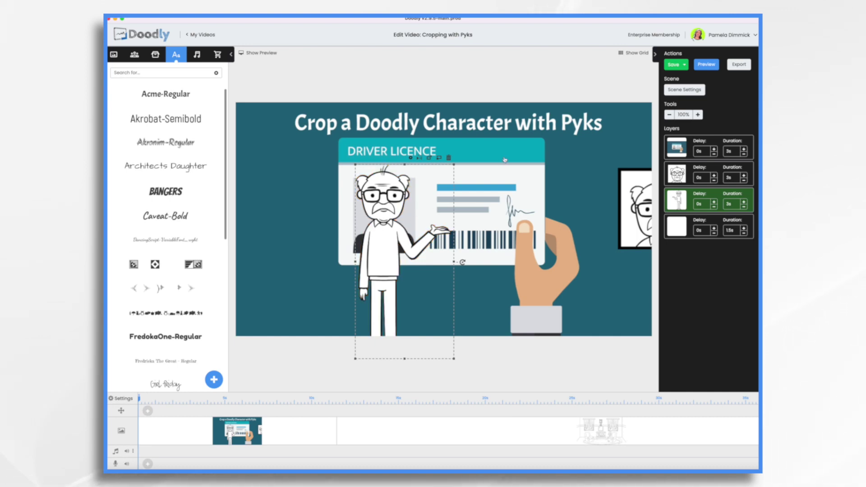
{"action": "left_click_drag", "start_coordinate": [378, 231], "coordinate": [276, 208]}
{"action": "left_click_drag", "start_coordinate": [642, 203], "coordinate": [369, 207]}
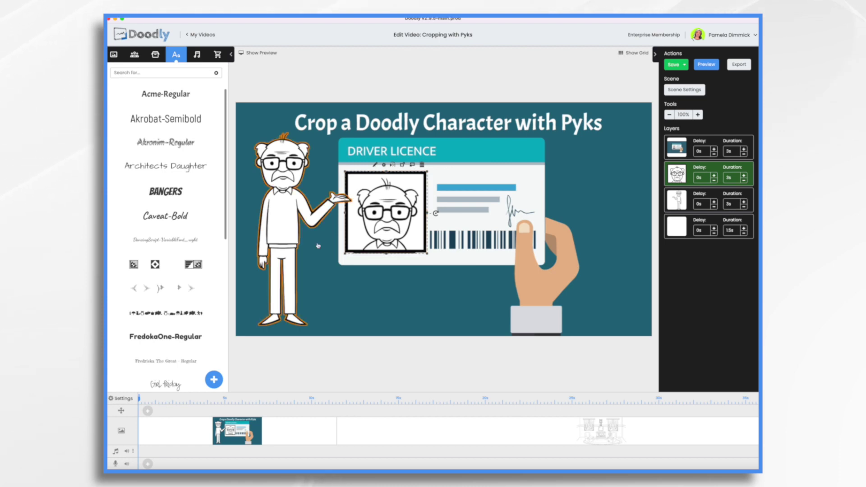
Add Mary Thinking Standing from a 'mary' character search to the living-room scene as a new image
{"action": "left_click", "coordinate": [504, 431]}
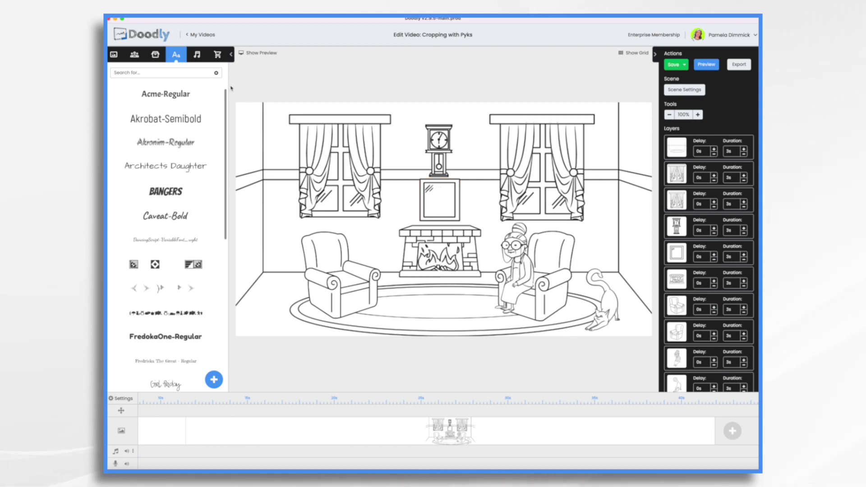
{"action": "left_click", "coordinate": [135, 56]}
{"action": "type", "text": "mary"}
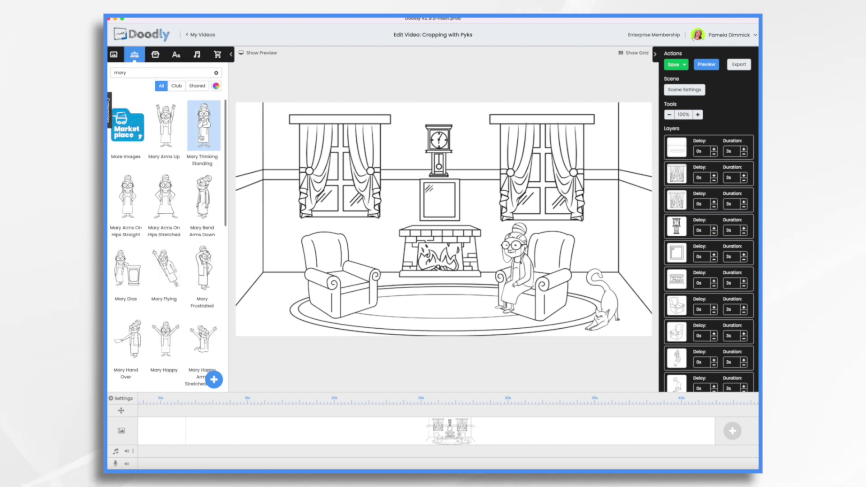
{"action": "left_click_drag", "start_coordinate": [205, 135], "coordinate": [440, 211]}
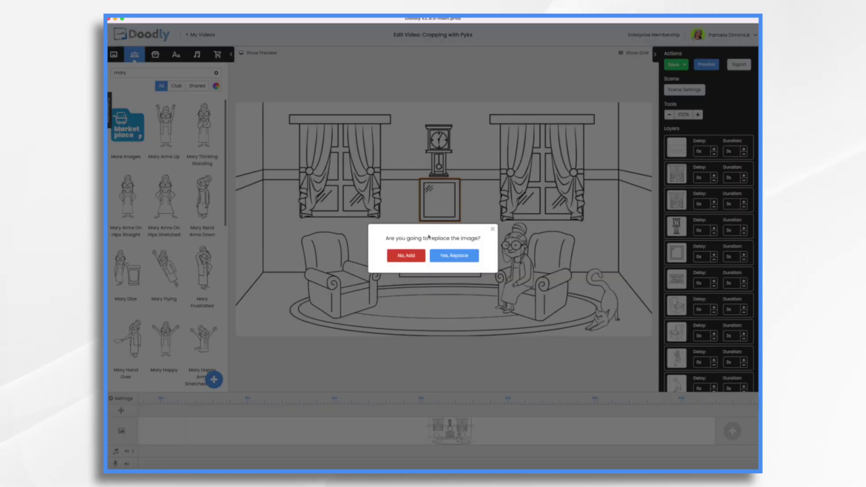
{"action": "left_click", "coordinate": [414, 256]}
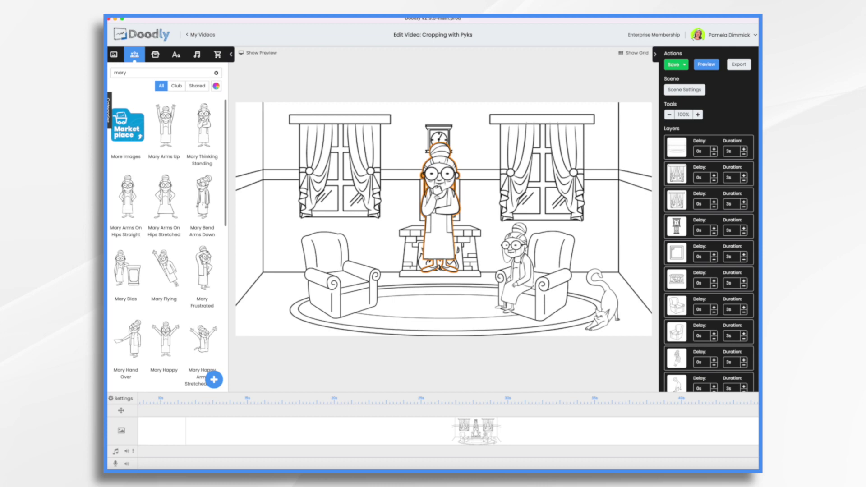
Enlarge Mary so she stands in front of the fireplace
{"action": "left_click_drag", "start_coordinate": [463, 290], "coordinate": [440, 198]}
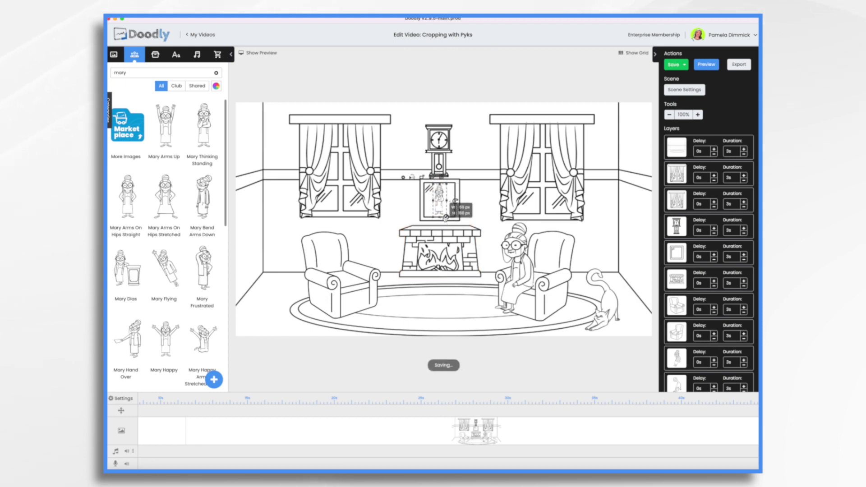
{"action": "left_click", "coordinate": [447, 217]}
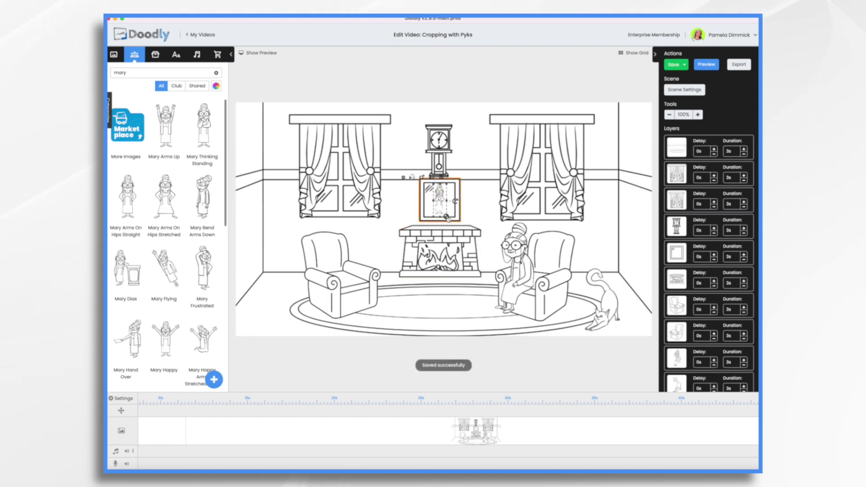
{"action": "left_click_drag", "start_coordinate": [447, 217], "coordinate": [427, 203]}
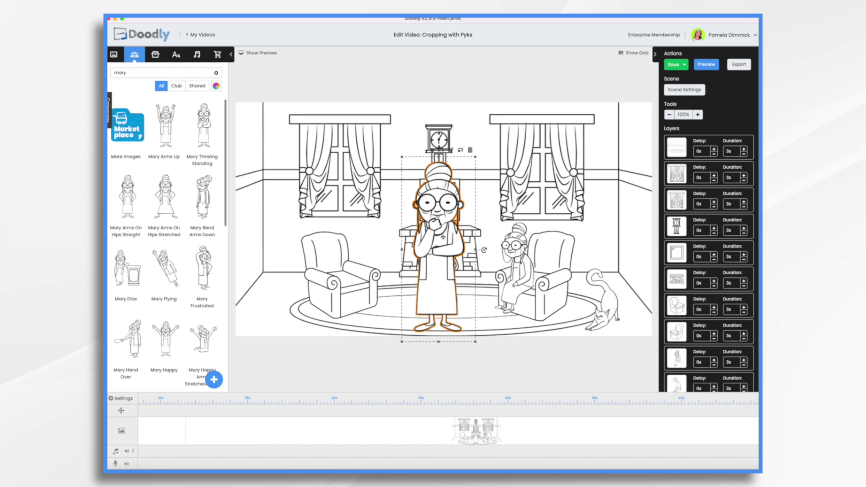
{"action": "scroll", "coordinate": [605, 432], "scroll_direction": "right", "scroll_amount": 3}
Add a blank scene with Mary Thinking Standing, enlarged past the canvas and shifted up to frame her head
{"action": "left_click", "coordinate": [693, 432]}
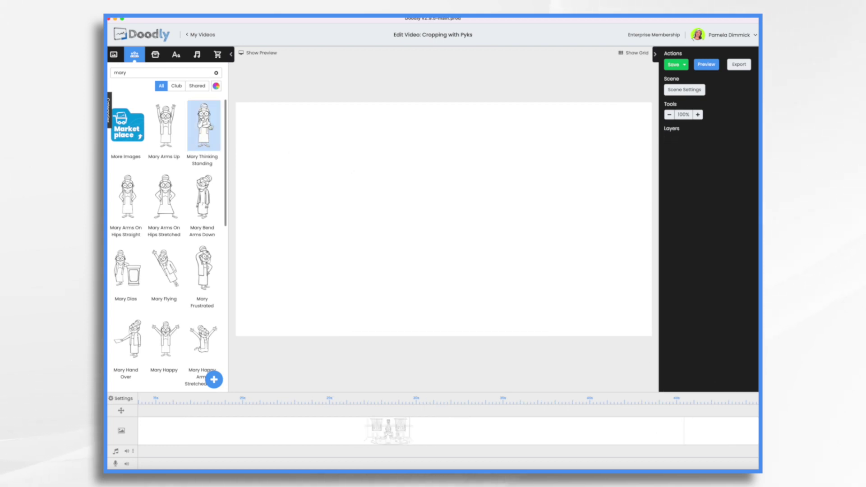
{"action": "left_click_drag", "start_coordinate": [203, 126], "coordinate": [498, 312]}
{"action": "left_click", "coordinate": [421, 194]}
{"action": "left_click_drag", "start_coordinate": [420, 278], "coordinate": [427, 255]}
{"action": "left_click", "coordinate": [543, 249]}
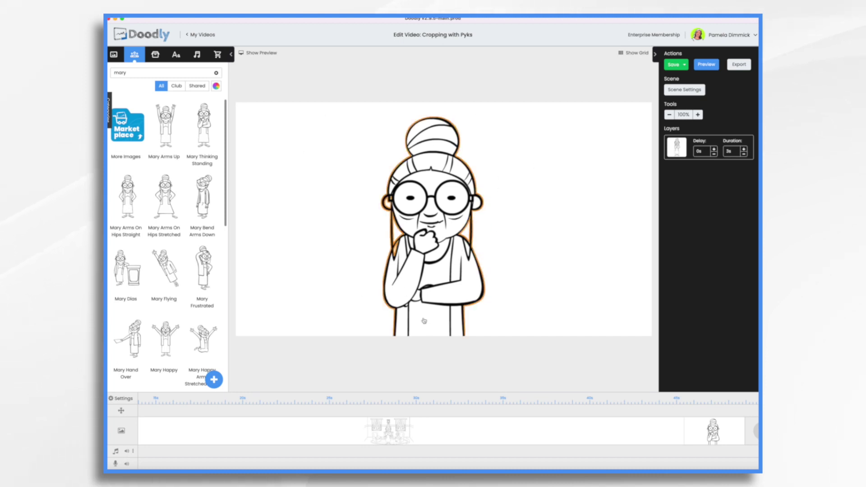
Save the Mary scene as a 1080p (1920x1080) PNG image
{"action": "right_click", "coordinate": [697, 435]}
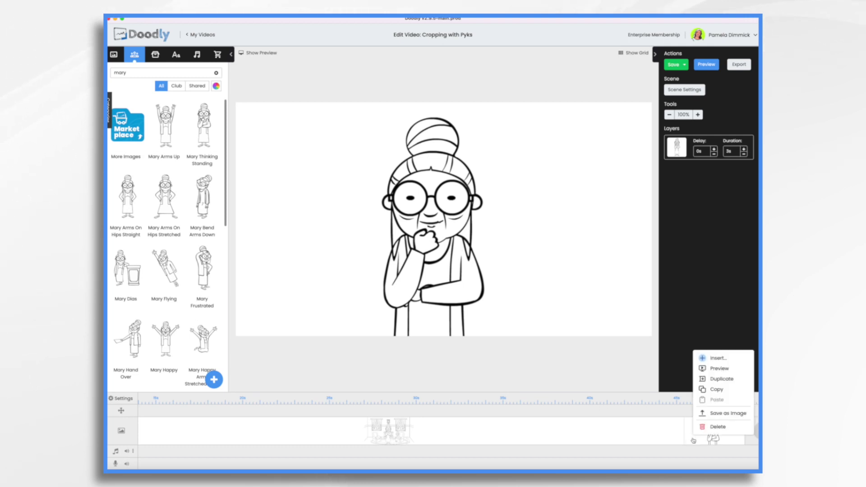
{"action": "left_click", "coordinate": [721, 414]}
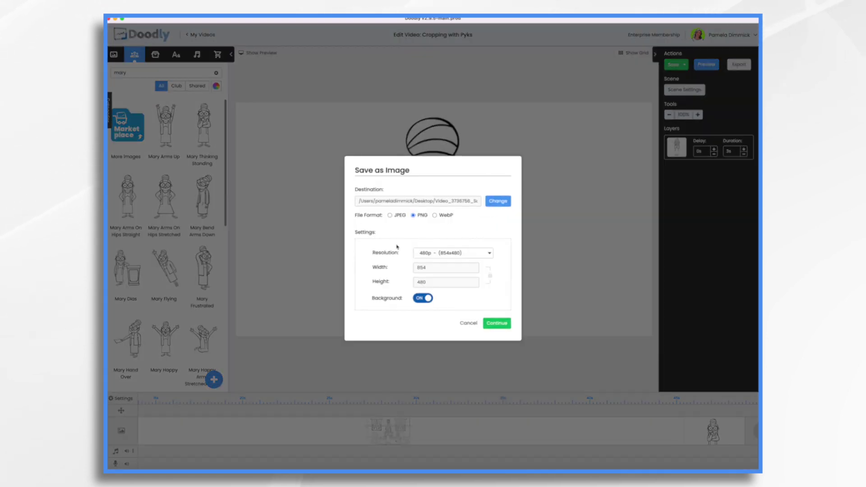
{"action": "left_click", "coordinate": [482, 253]}
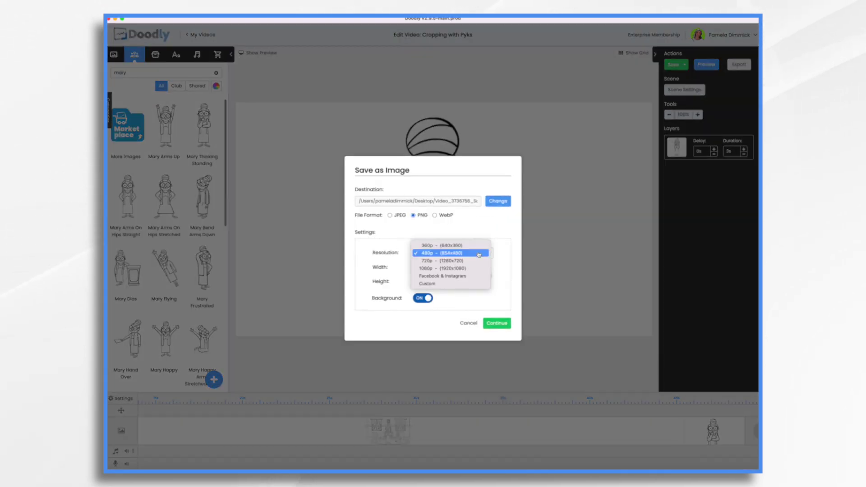
{"action": "left_click", "coordinate": [454, 267]}
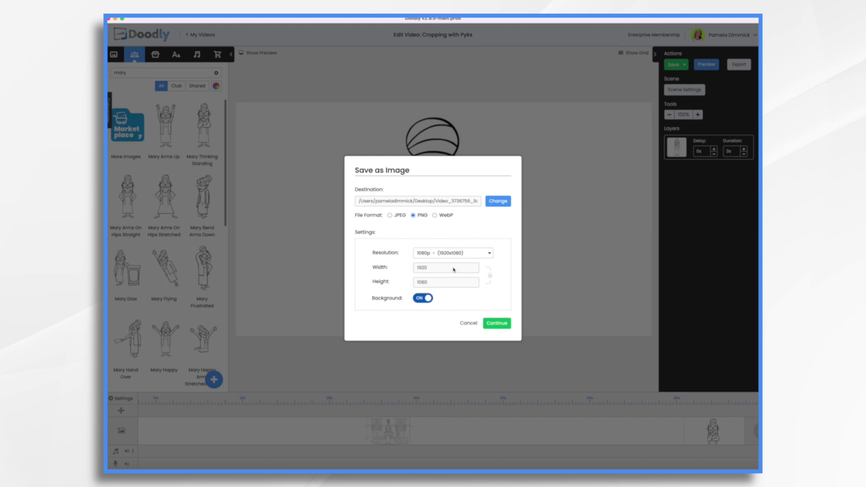
{"action": "left_click", "coordinate": [497, 323]}
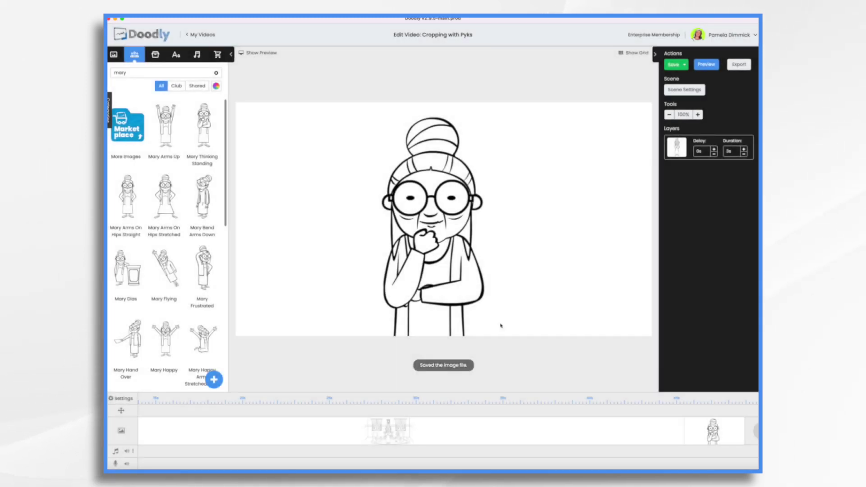
{"action": "left_click", "coordinate": [377, 337]}
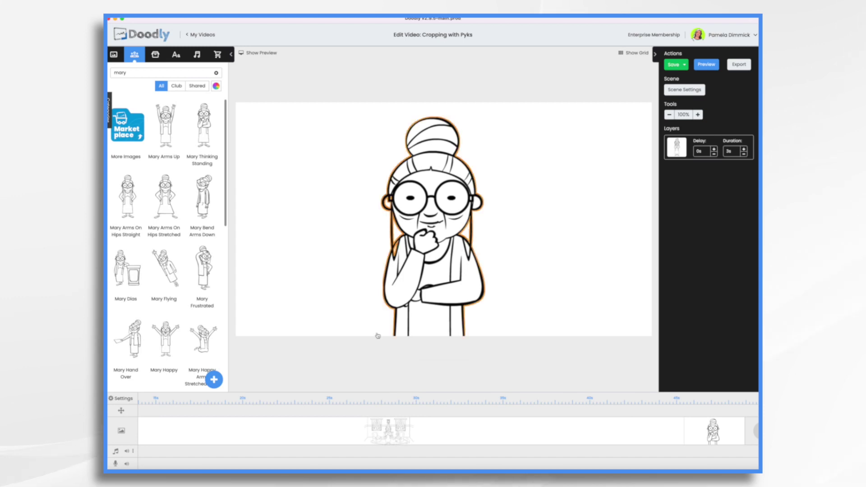
Remove the large Mary figure from the living-room scene
{"action": "left_click", "coordinate": [458, 427]}
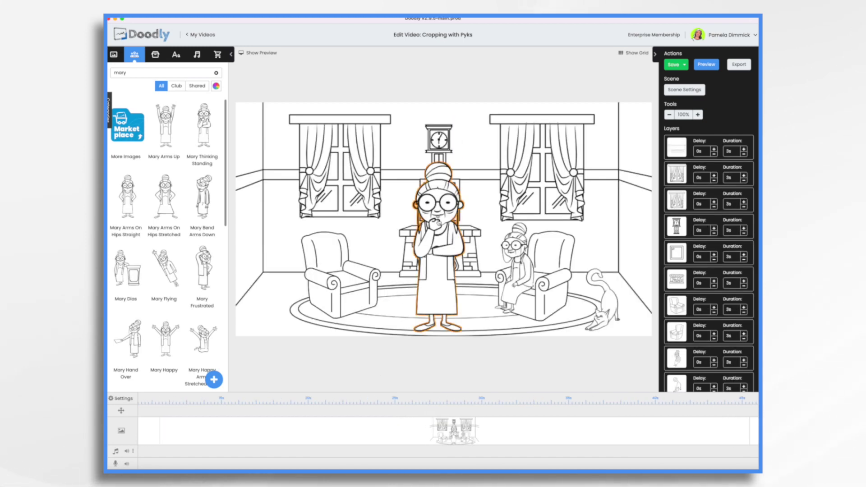
{"action": "left_click", "coordinate": [440, 222]}
{"action": "left_click", "coordinate": [471, 150]}
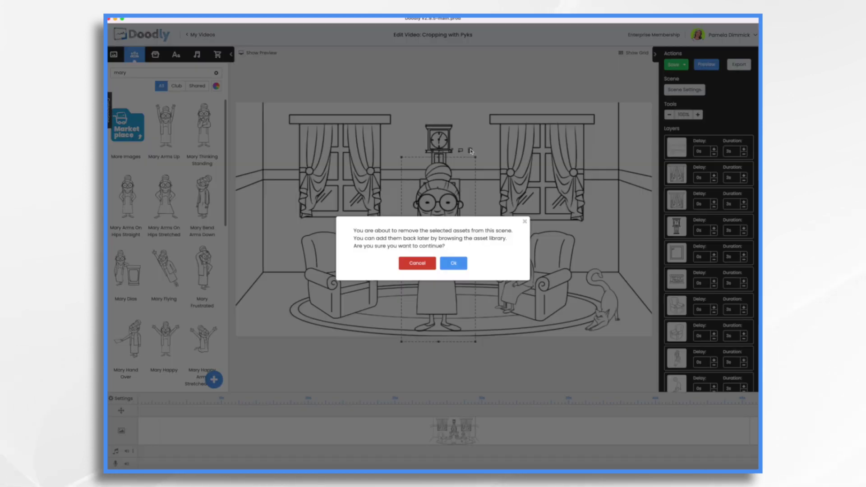
{"action": "left_click", "coordinate": [453, 263]}
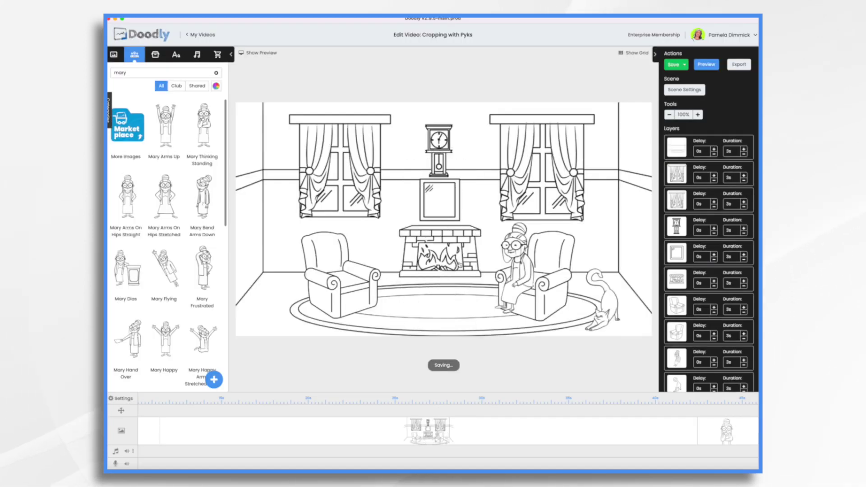
Launch Pyks from the app launcher by searching 'py'
{"action": "key", "text": "alt+space"}
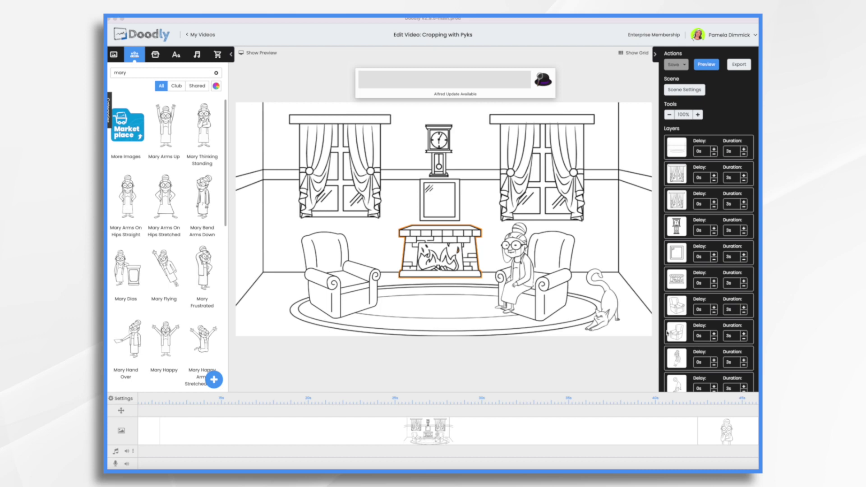
{"action": "type", "text": "pyk"}
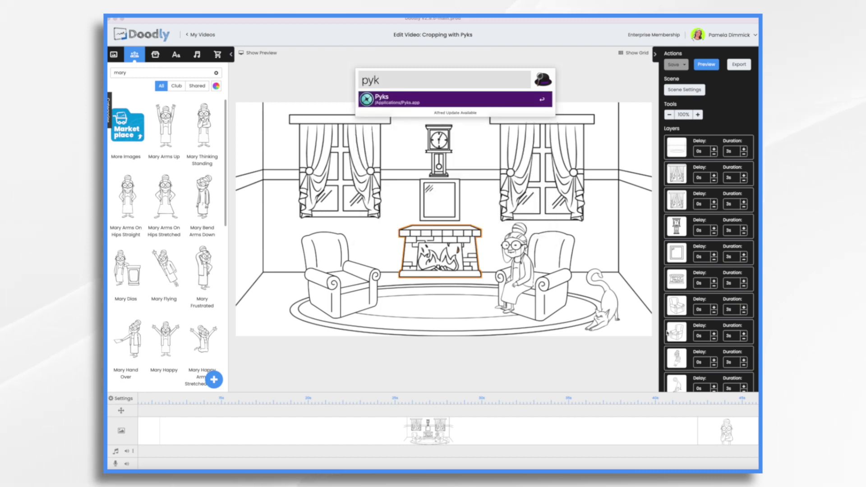
{"action": "key", "text": "Return"}
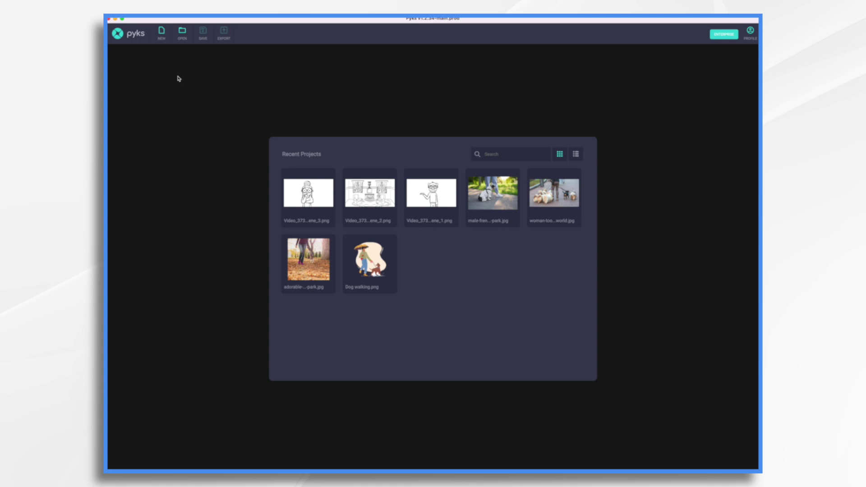
Create a new transparent 1024×1024 custom image
{"action": "left_click", "coordinate": [163, 32]}
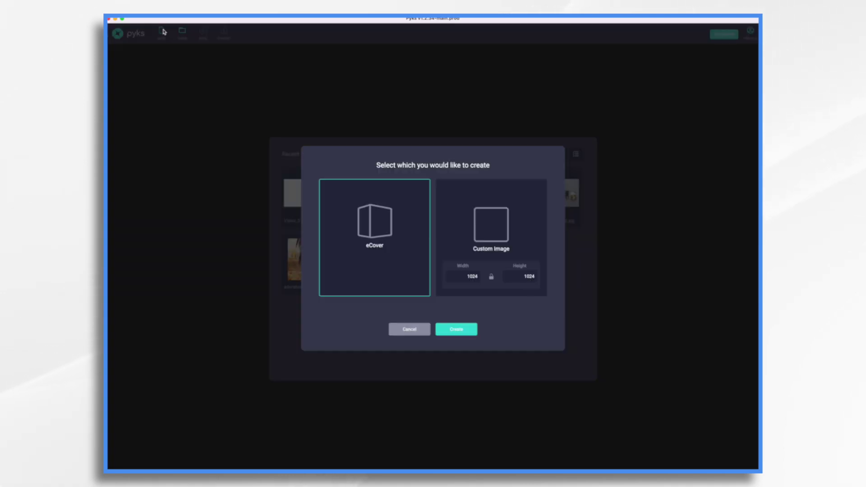
{"action": "left_click", "coordinate": [503, 230]}
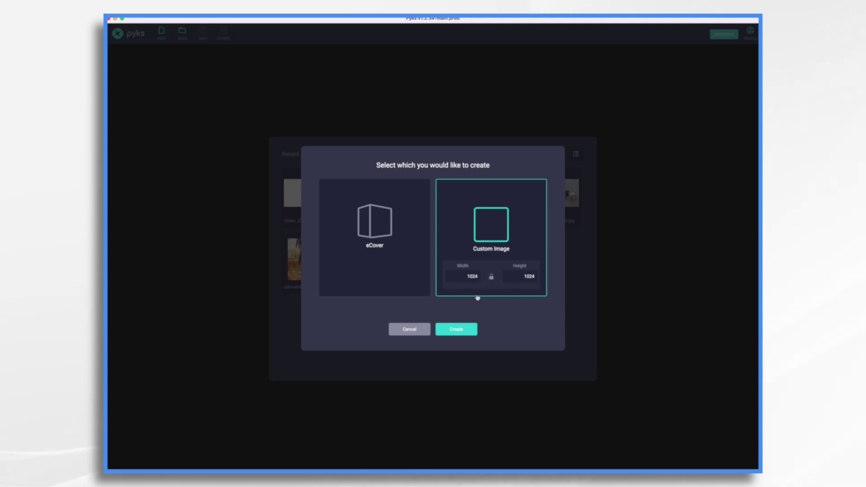
{"action": "left_click", "coordinate": [465, 330]}
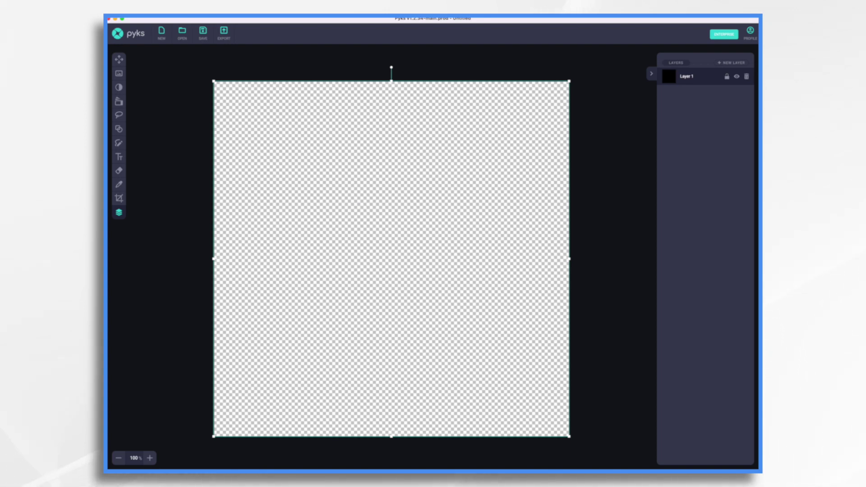
Drop the exported Mary scene PNG onto the canvas, enlarge it and centre Mary
{"action": "mouse_move", "coordinate": [758, 135]}
{"action": "left_mouse_down"}
{"action": "mouse_move", "coordinate": [678, 132]}
{"action": "mouse_move", "coordinate": [410, 202]}
{"action": "mouse_move", "coordinate": [429, 202]}
{"action": "left_mouse_up"}
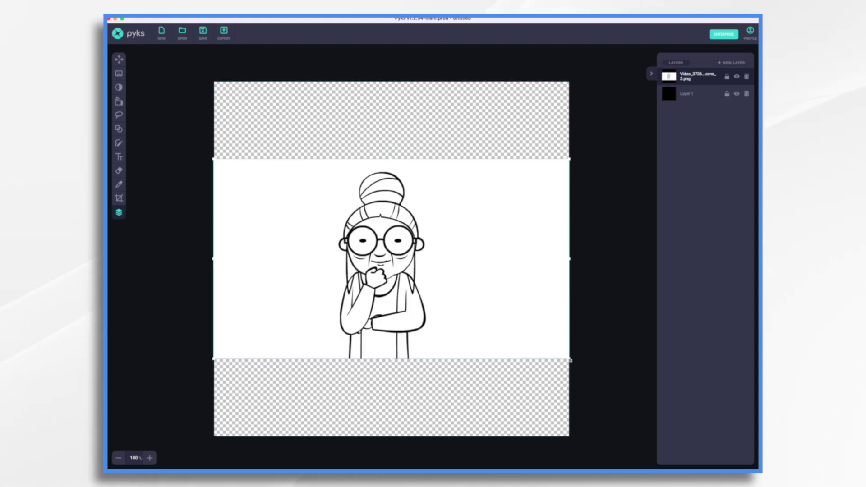
{"action": "left_click_drag", "start_coordinate": [571, 360], "coordinate": [864, 486]}
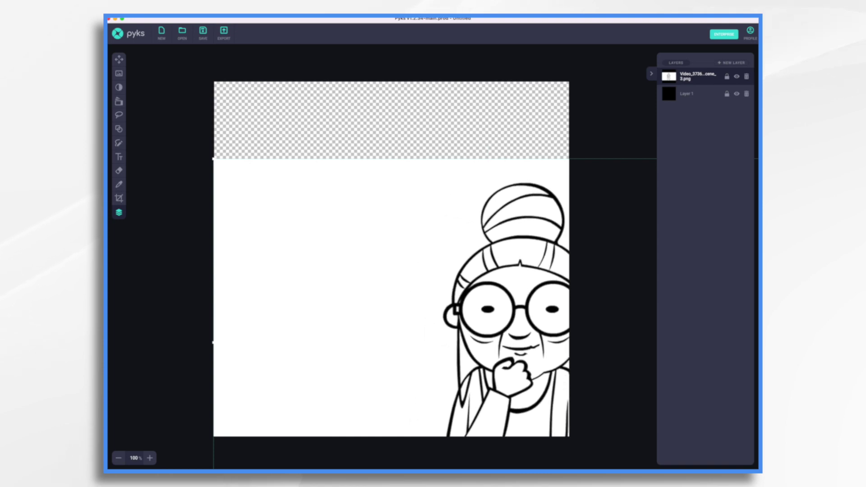
{"action": "left_click_drag", "start_coordinate": [510, 324], "coordinate": [440, 268]}
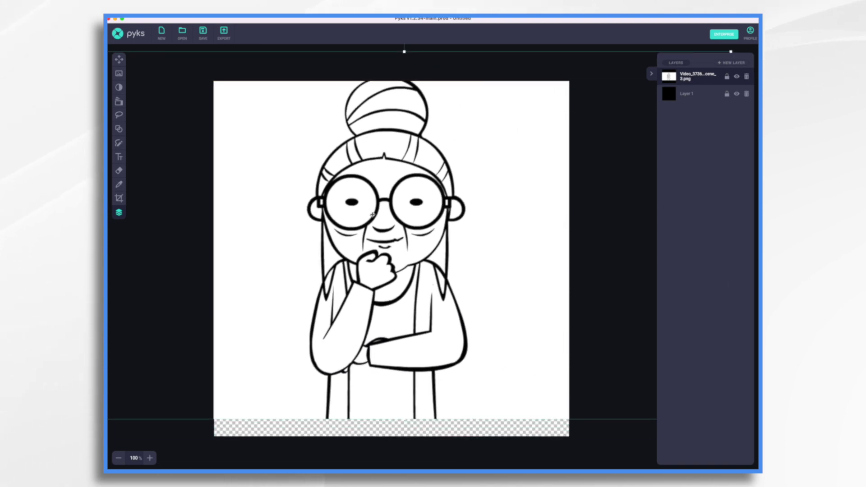
{"action": "left_click_drag", "start_coordinate": [373, 214], "coordinate": [380, 225]}
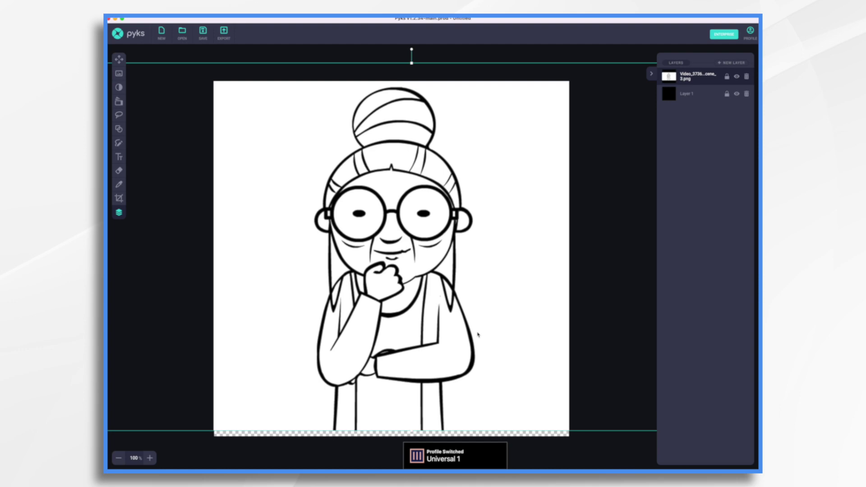
{"action": "left_click_drag", "start_coordinate": [477, 334], "coordinate": [464, 340]}
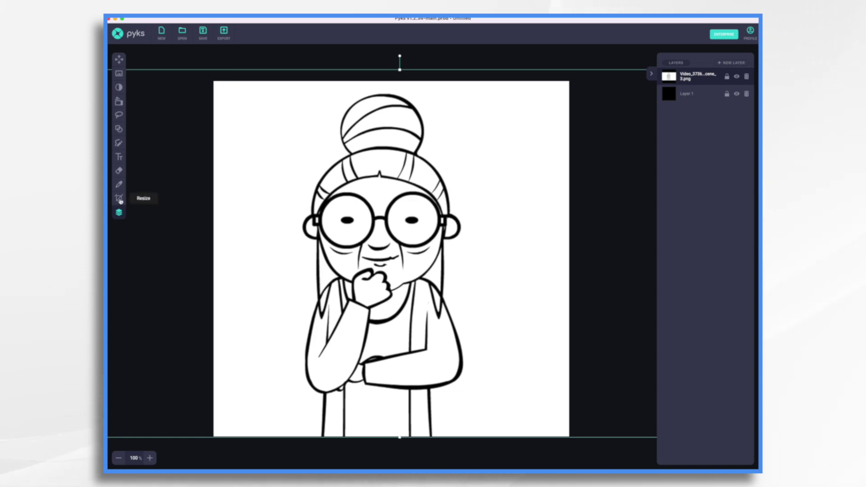
Crop the canvas to 600×895 around Mary and export it as Mary Close up.png
{"action": "left_click", "coordinate": [119, 199]}
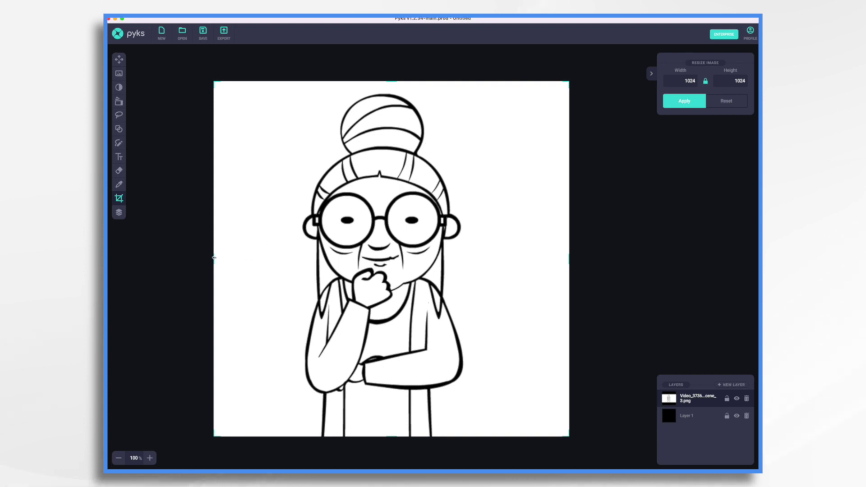
{"action": "left_click_drag", "start_coordinate": [214, 260], "coordinate": [277, 264]}
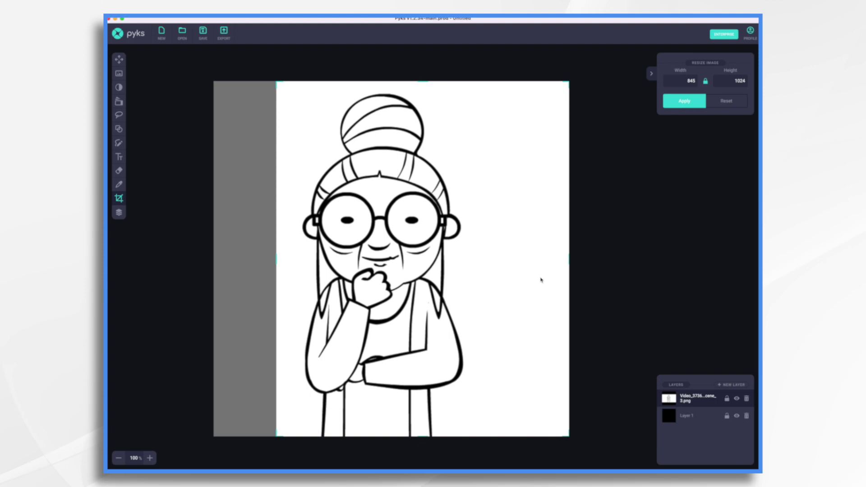
{"action": "left_click_drag", "start_coordinate": [568, 260], "coordinate": [485, 267]}
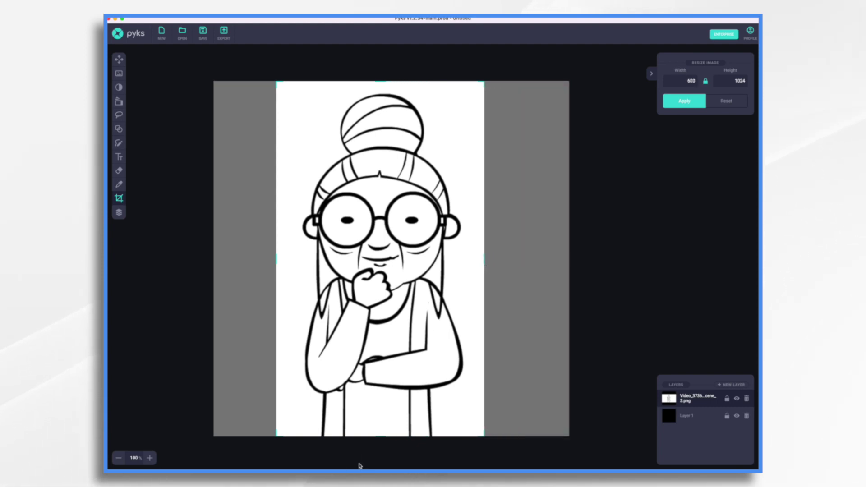
{"action": "left_click_drag", "start_coordinate": [381, 437], "coordinate": [383, 402]}
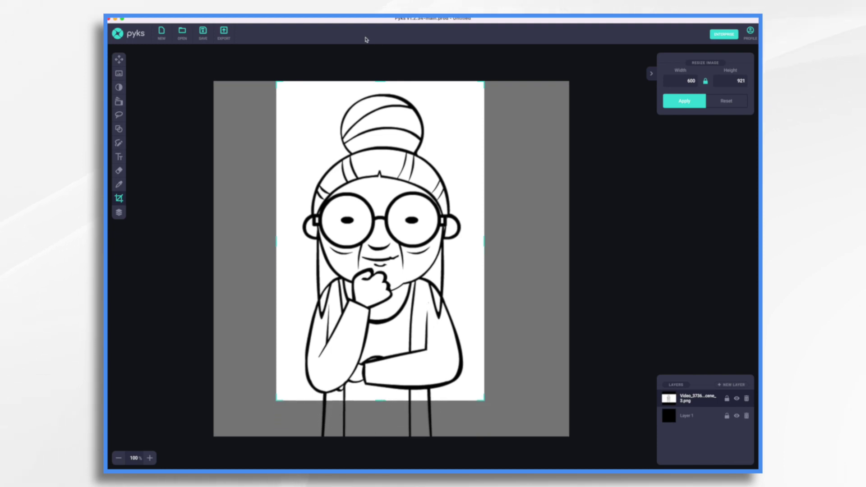
{"action": "left_click_drag", "start_coordinate": [380, 83], "coordinate": [381, 90]}
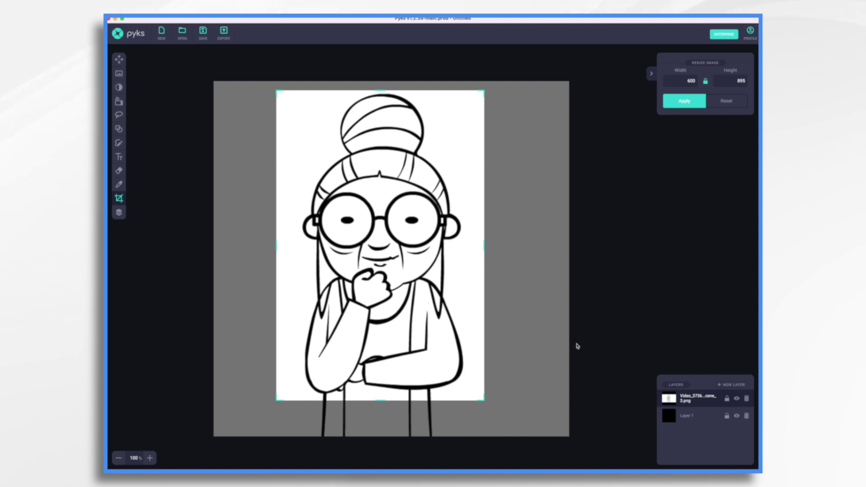
{"action": "left_click", "coordinate": [689, 103]}
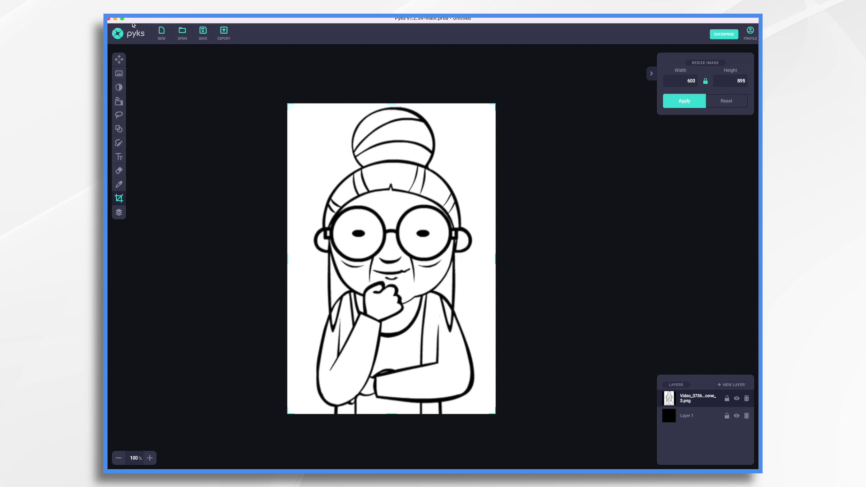
{"action": "left_click", "coordinate": [224, 32]}
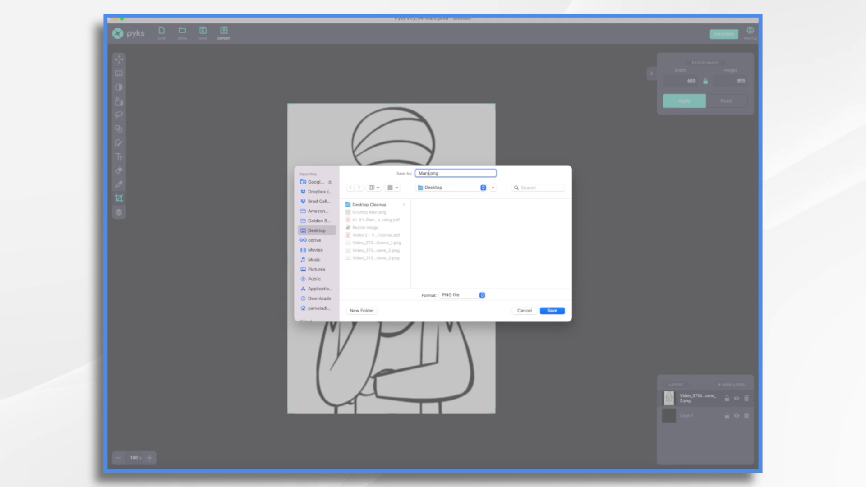
{"action": "left_click", "coordinate": [557, 311]}
Delete the separate Mary scene from the Doodly timeline, confirming with Ok
{"action": "left_click", "coordinate": [742, 471]}
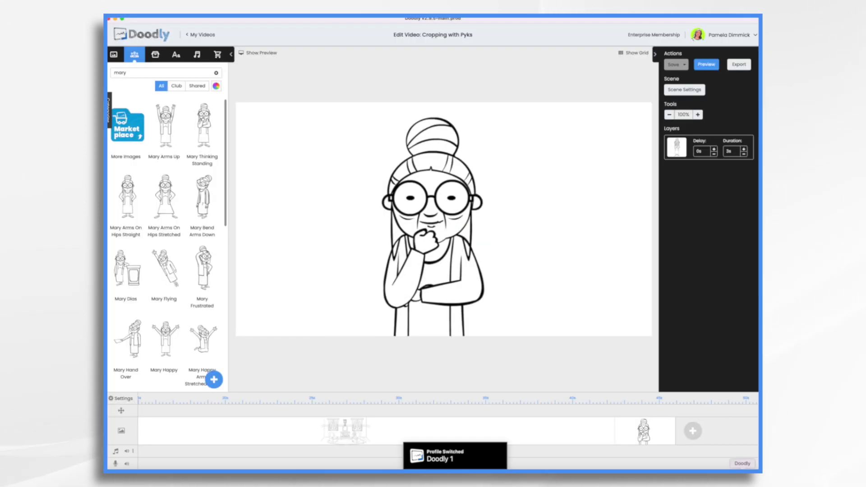
{"action": "right_click", "coordinate": [622, 428]}
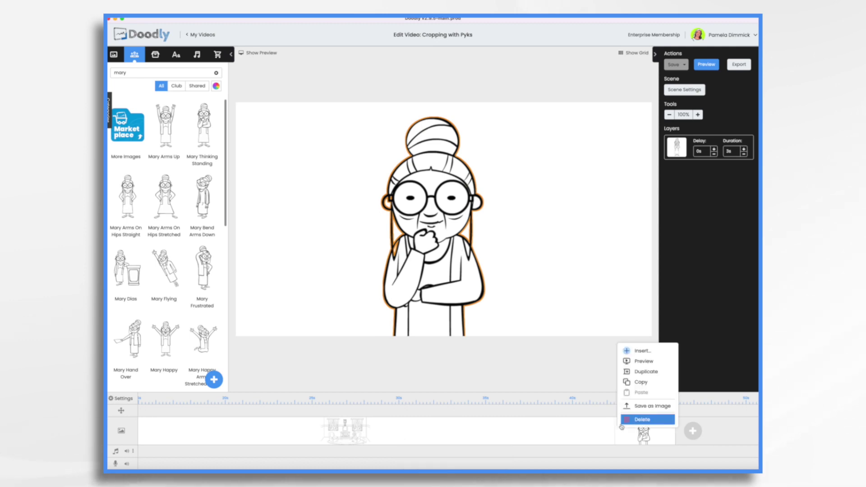
{"action": "left_click", "coordinate": [645, 419]}
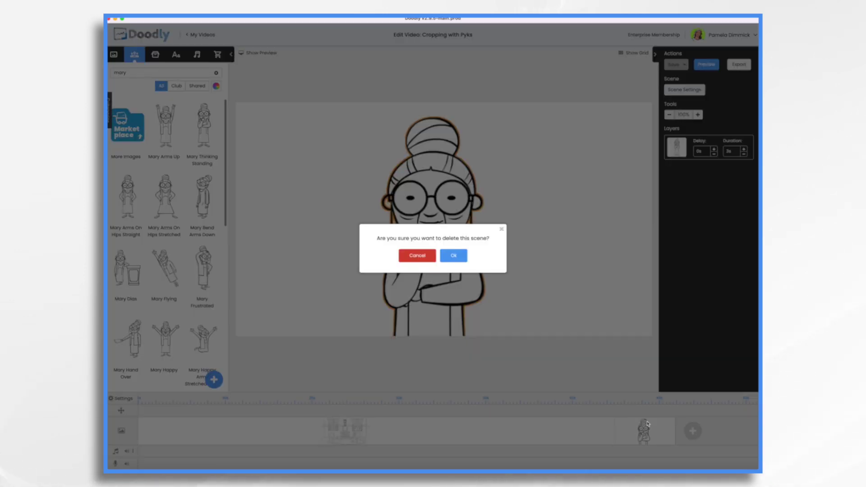
{"action": "left_click", "coordinate": [459, 260]}
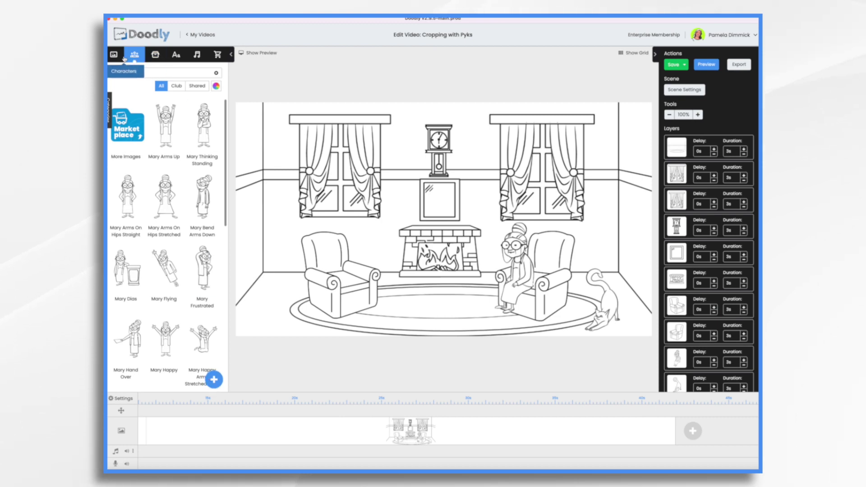
Upload Mary Close up.png and add it as a custom character
{"action": "left_click", "coordinate": [213, 379]}
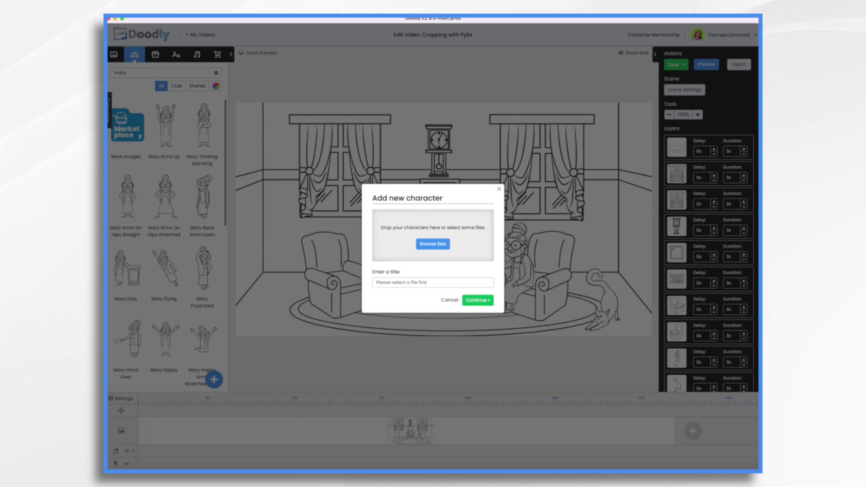
{"action": "left_click_drag", "start_coordinate": [533, 184], "coordinate": [440, 232]}
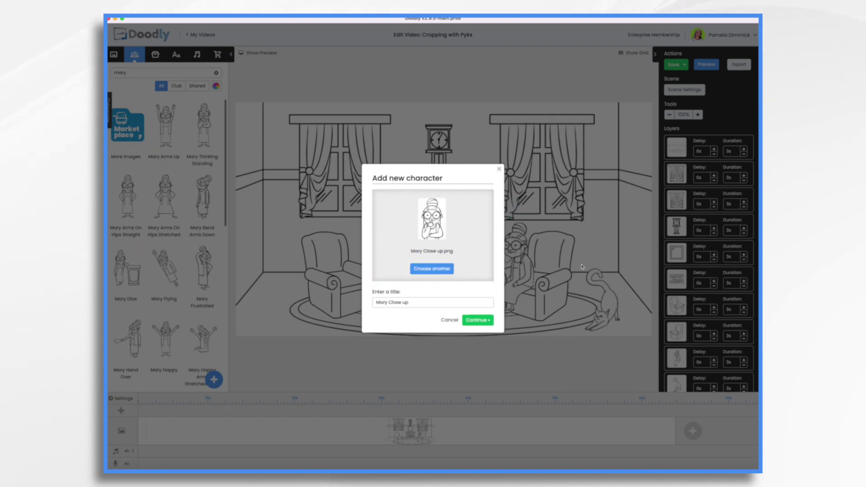
{"action": "left_click", "coordinate": [482, 321]}
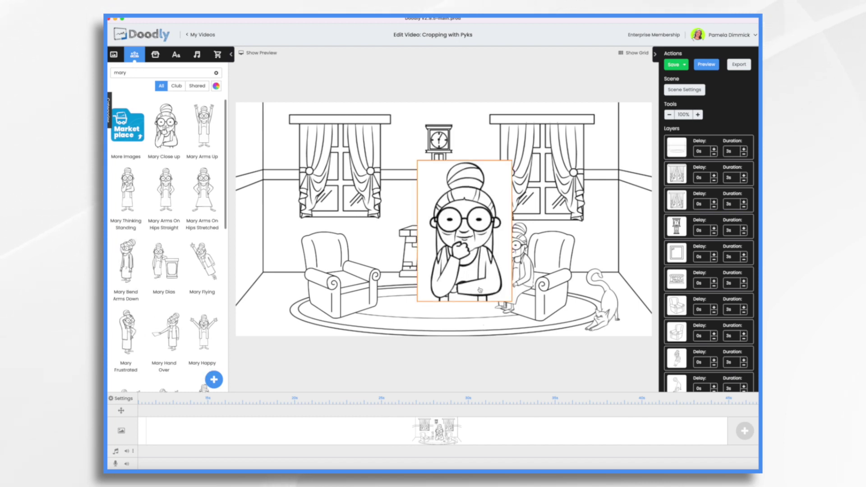
Shrink the Mary close-up into the picture frame above the fireplace and finish cropping it
{"action": "left_click_drag", "start_coordinate": [512, 301], "coordinate": [440, 201]}
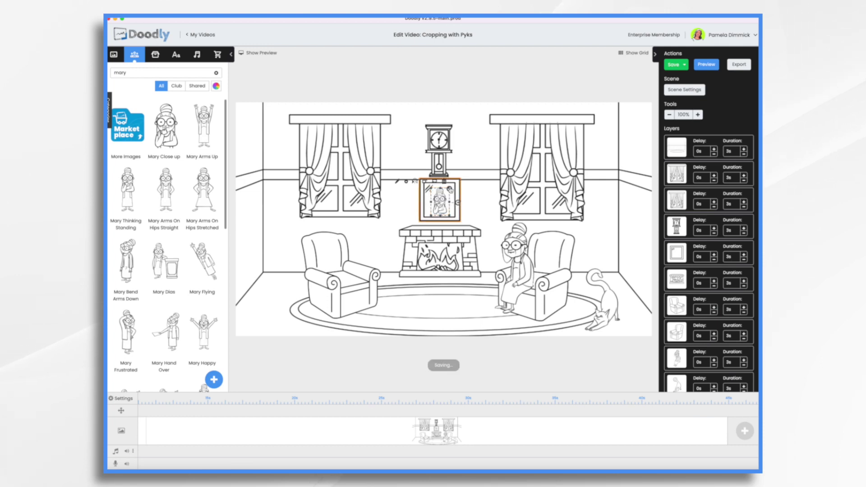
{"action": "left_click", "coordinate": [478, 220]}
{"action": "left_click", "coordinate": [440, 200]}
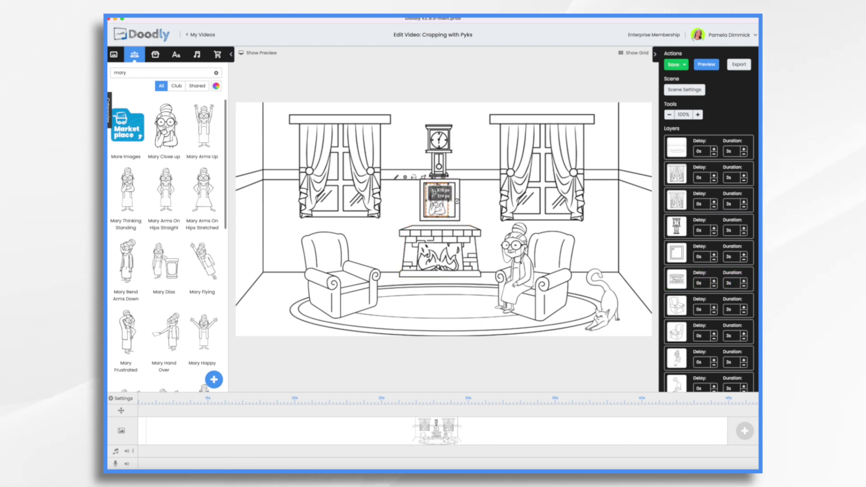
{"action": "left_click", "coordinate": [416, 177]}
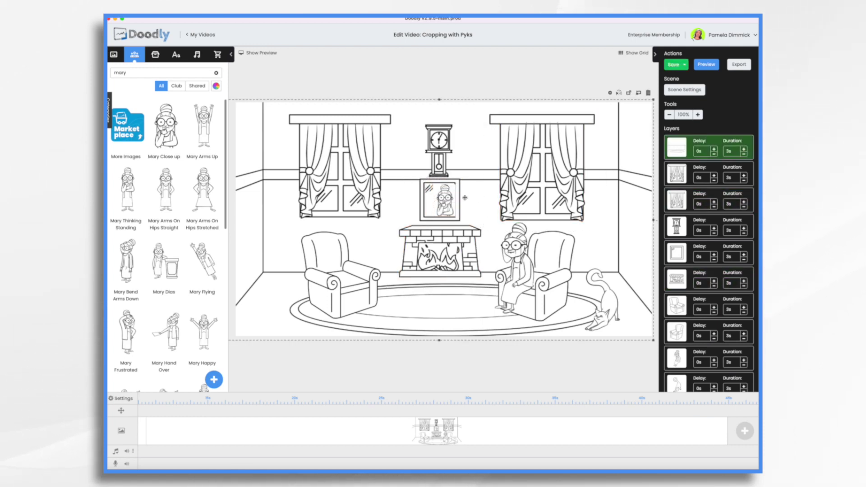
{"action": "left_click", "coordinate": [469, 217]}
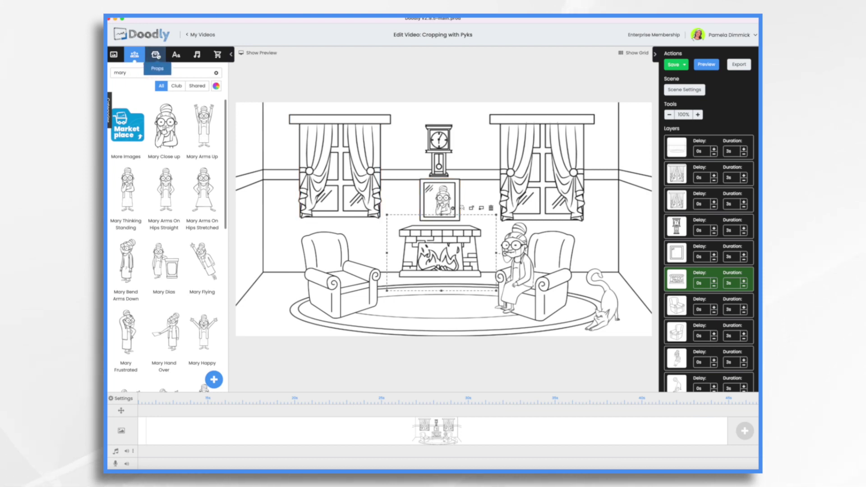
Add a new scene with the sitting Cat prop enlarged to fill the canvas, then save the project
{"action": "left_click", "coordinate": [156, 55]}
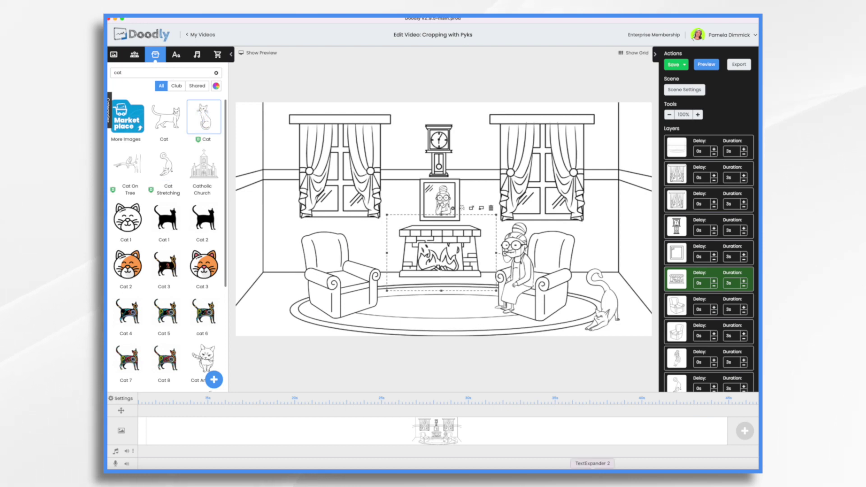
{"action": "left_click", "coordinate": [745, 433]}
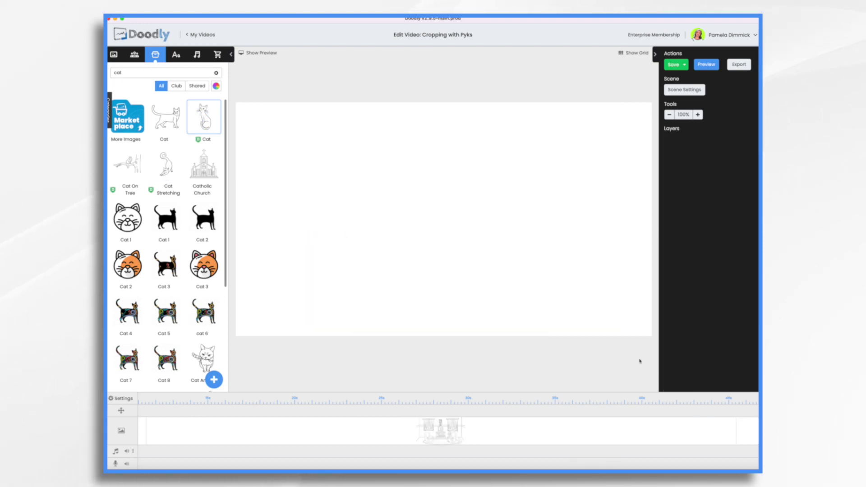
{"action": "left_click", "coordinate": [209, 118]}
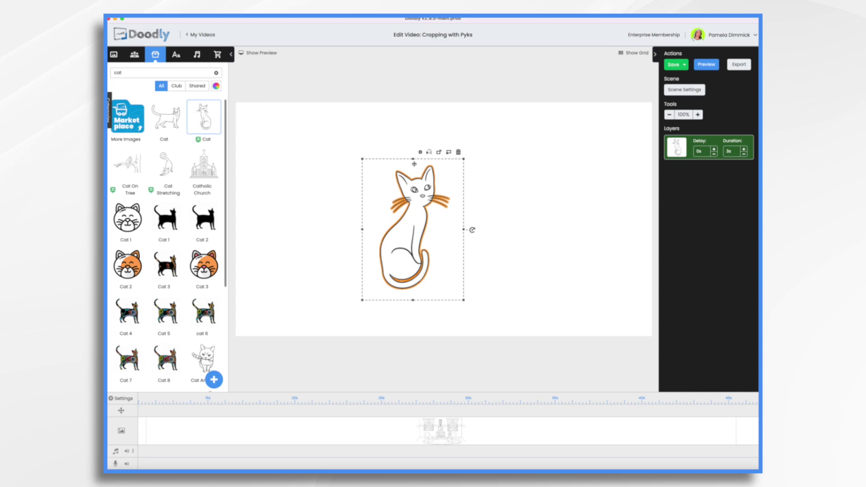
{"action": "left_click_drag", "start_coordinate": [413, 159], "coordinate": [413, 96]}
{"action": "left_click_drag", "start_coordinate": [485, 300], "coordinate": [531, 363]}
{"action": "key", "text": "super+s"}
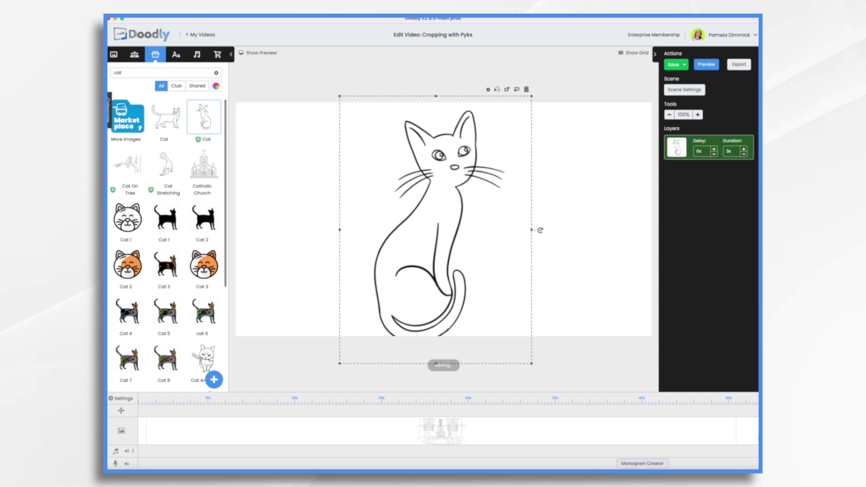
{"action": "scroll", "coordinate": [634, 425], "scroll_direction": "right", "scroll_amount": 3}
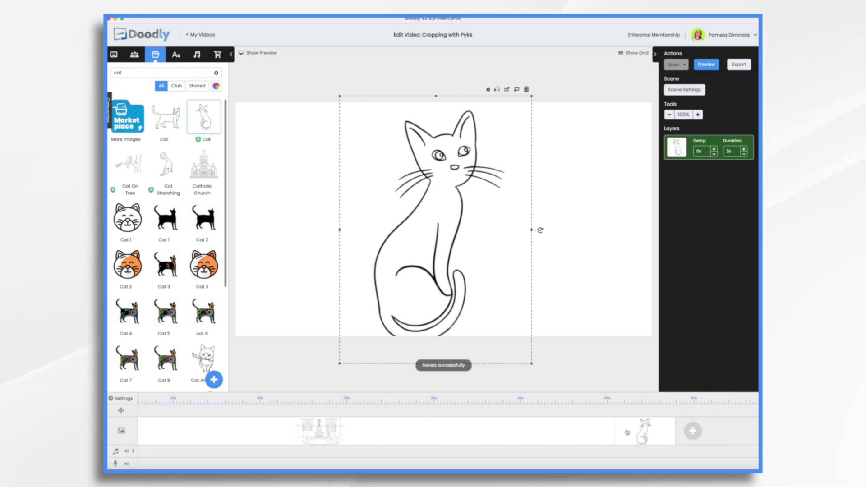
Save the cat scene as a 1080p PNG, replacing Video_3736756_Scene_3.png
{"action": "right_click", "coordinate": [627, 432]}
{"action": "left_click", "coordinate": [643, 412]}
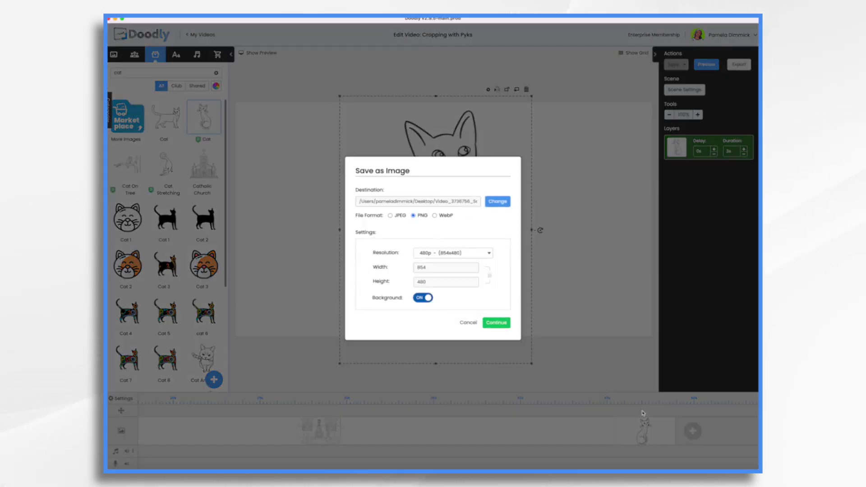
{"action": "left_click", "coordinate": [481, 254]}
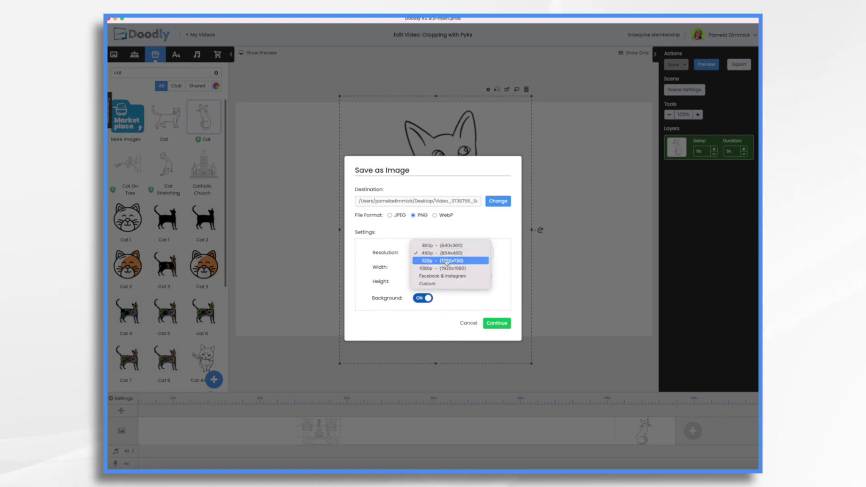
{"action": "key", "text": "Escape"}
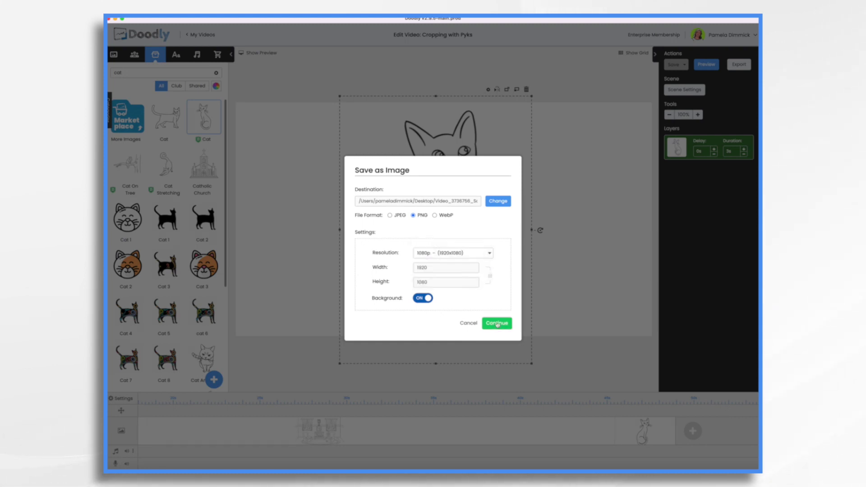
{"action": "left_click", "coordinate": [497, 323]}
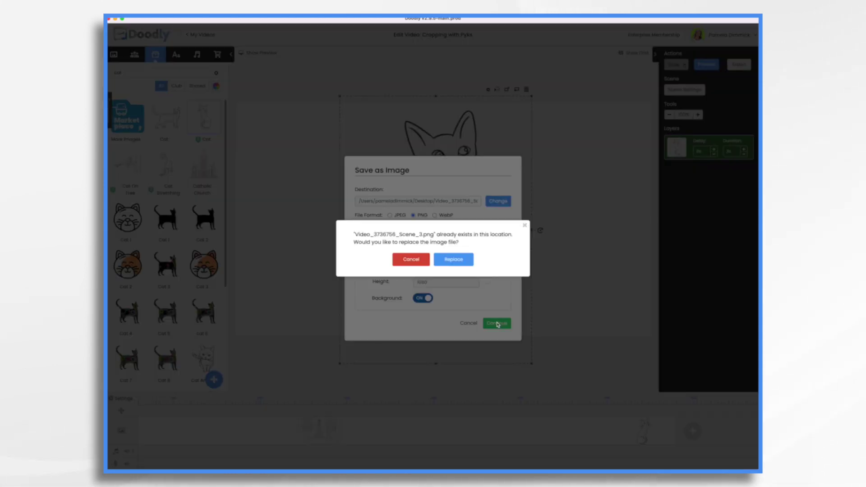
{"action": "left_click", "coordinate": [460, 265]}
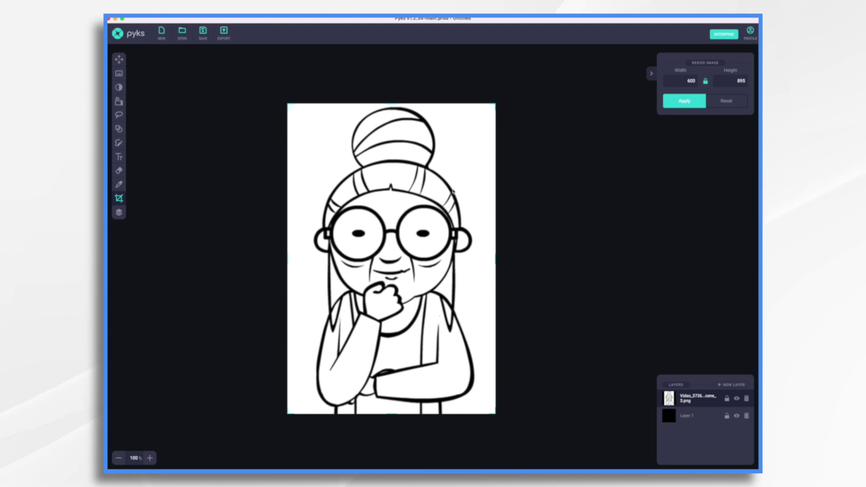
Replace the old Mary layer with the cat PNG, then move and enlarge it
{"action": "left_click", "coordinate": [746, 400]}
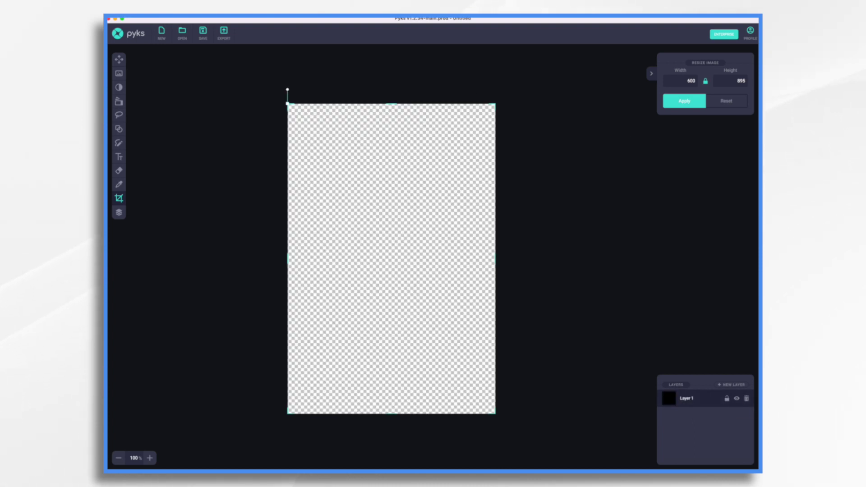
{"action": "left_click_drag", "start_coordinate": [760, 199], "coordinate": [387, 232]}
{"action": "left_click", "coordinate": [120, 59]}
{"action": "left_click_drag", "start_coordinate": [383, 177], "coordinate": [357, 249]}
{"action": "left_click_drag", "start_coordinate": [543, 231], "coordinate": [650, 31]}
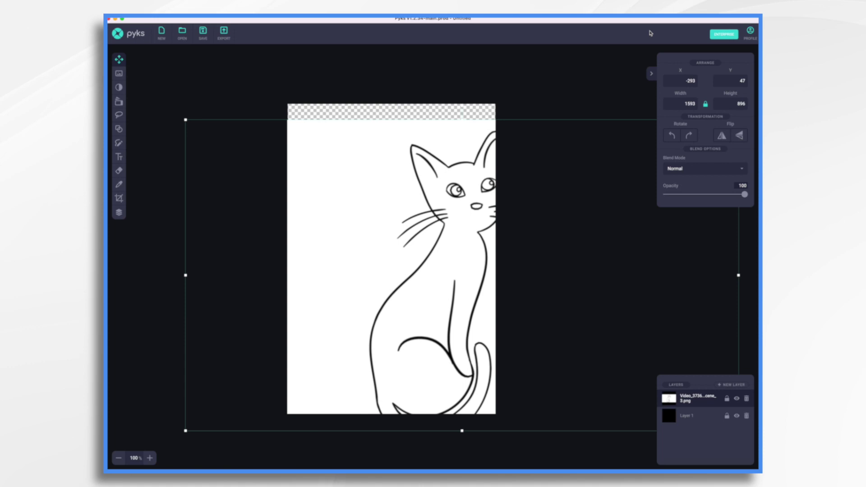
{"action": "left_click_drag", "start_coordinate": [461, 248], "coordinate": [388, 374]}
Crop the image to 435×372 around the cat's face
{"action": "left_click", "coordinate": [118, 199]}
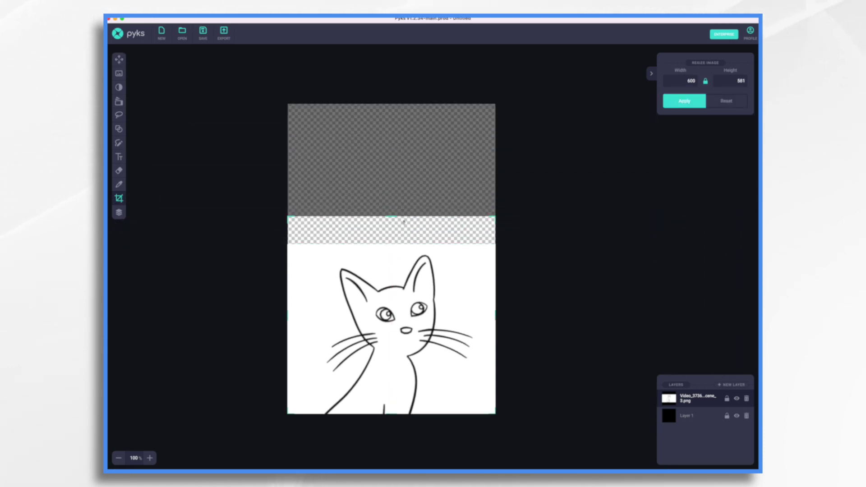
{"action": "left_click_drag", "start_coordinate": [287, 332], "coordinate": [325, 332]}
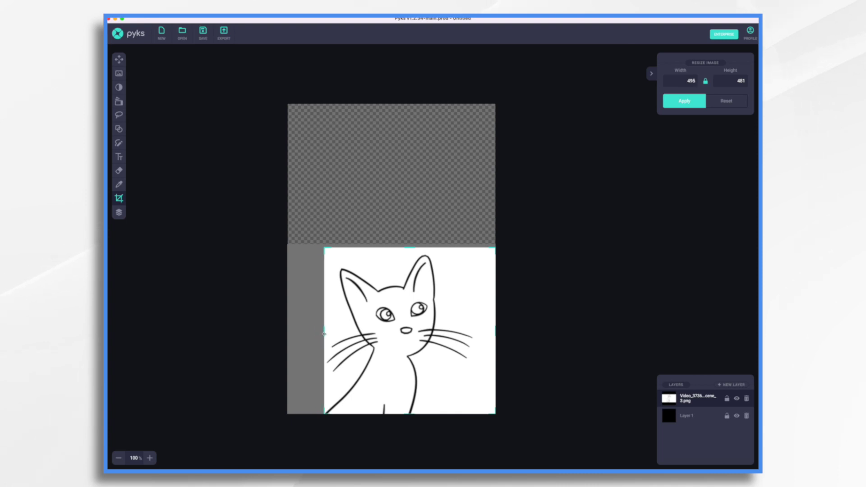
{"action": "left_click_drag", "start_coordinate": [495, 330], "coordinate": [475, 331]}
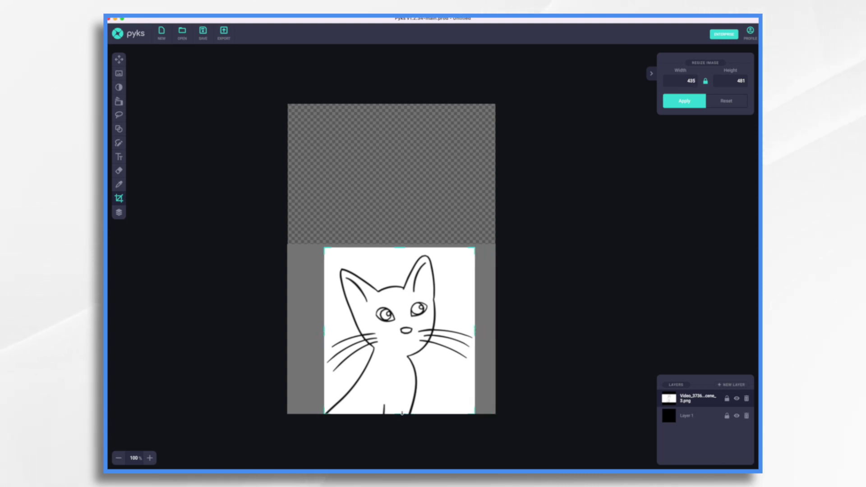
{"action": "left_click_drag", "start_coordinate": [402, 414], "coordinate": [403, 377]}
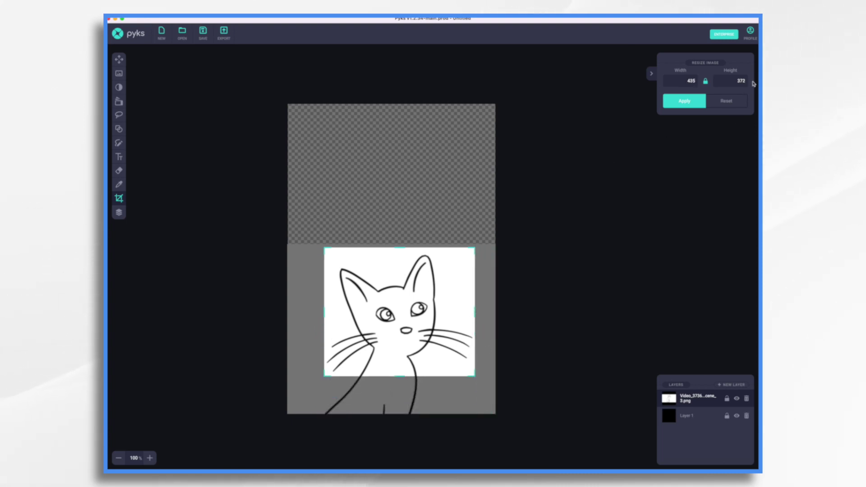
{"action": "left_click", "coordinate": [682, 99]}
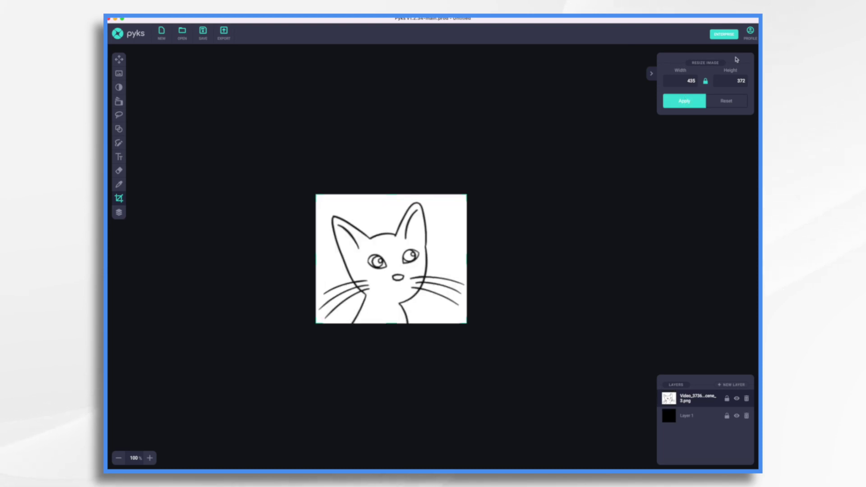
Export the cropped image as Cat.png
{"action": "left_click", "coordinate": [224, 32]}
{"action": "type", "text": "Cat.png"}
{"action": "key", "text": "Return"}
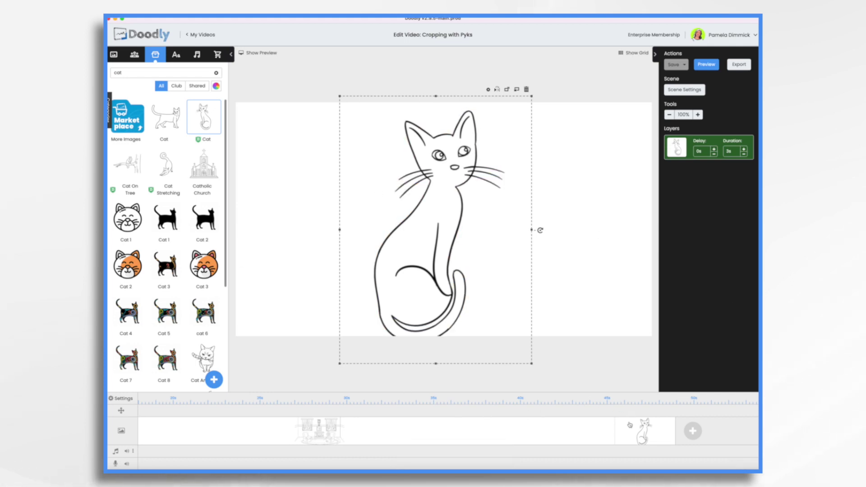
Delete the cat scene from the timeline
{"action": "right_click", "coordinate": [630, 431]}
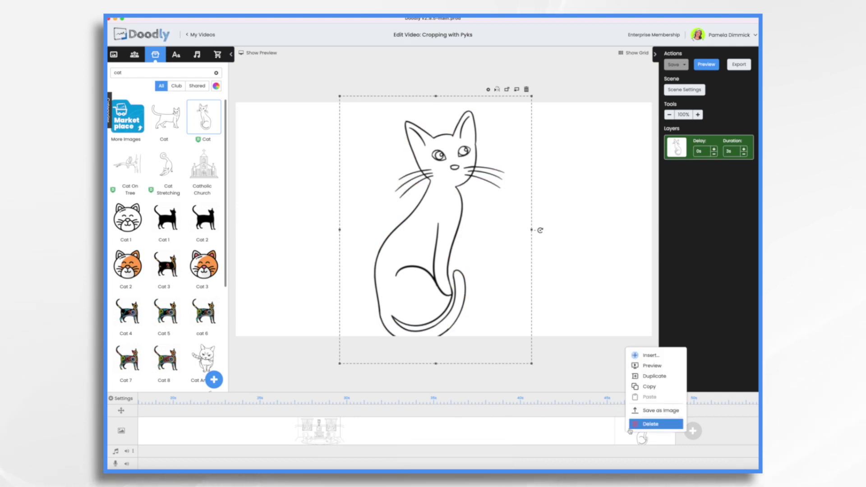
{"action": "left_click", "coordinate": [651, 425]}
{"action": "left_click", "coordinate": [454, 256]}
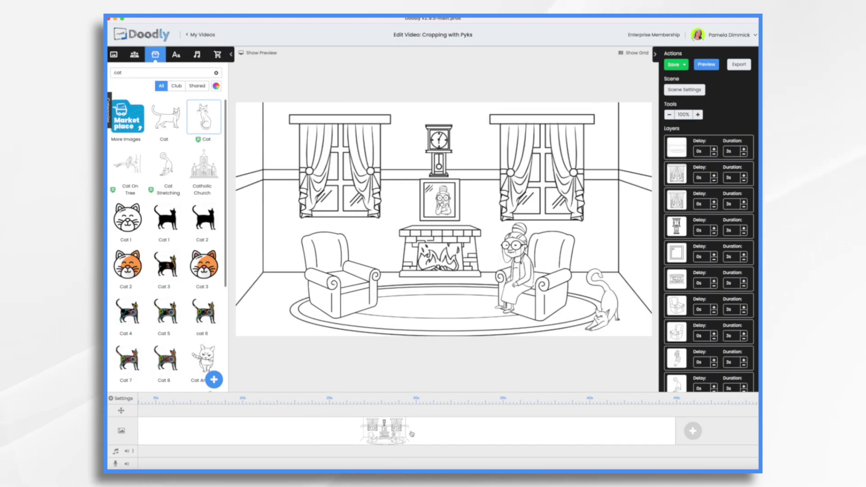
Add the Cat close up prop and shrink it into the picture frame above the fireplace
{"action": "left_click", "coordinate": [214, 380]}
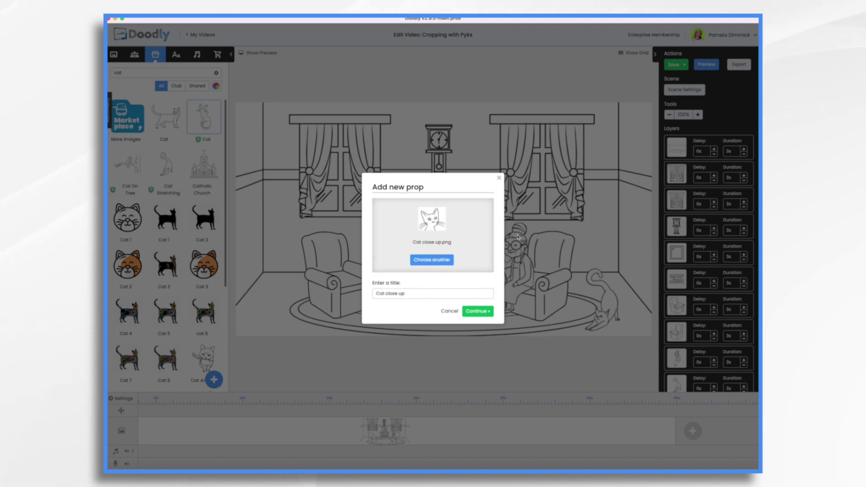
{"action": "left_click", "coordinate": [478, 300]}
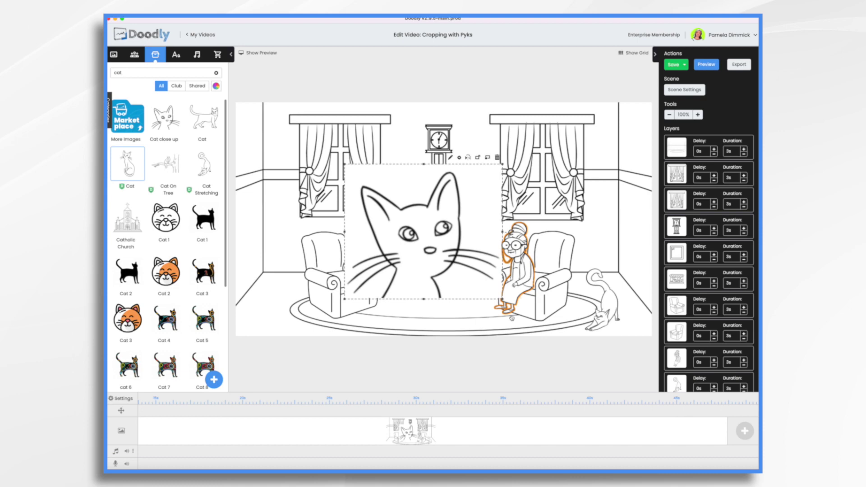
{"action": "left_click_drag", "start_coordinate": [503, 299], "coordinate": [453, 215]}
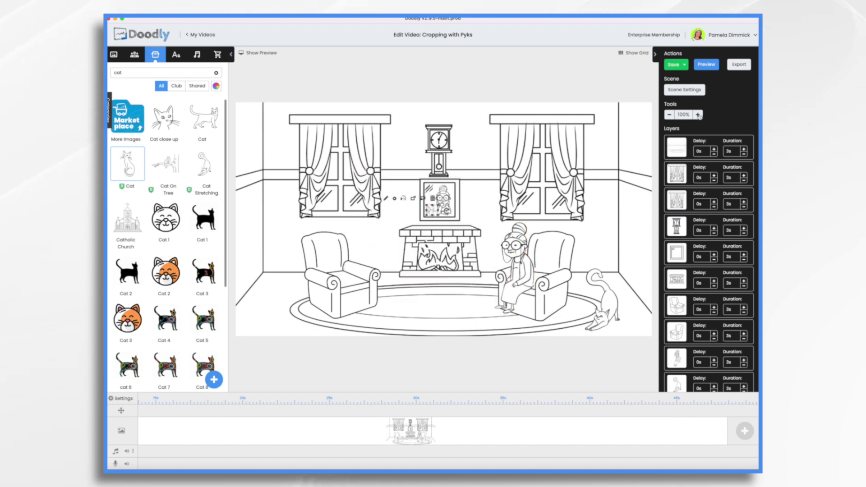
{"action": "left_click", "coordinate": [698, 115]}
{"action": "left_click", "coordinate": [698, 115]}
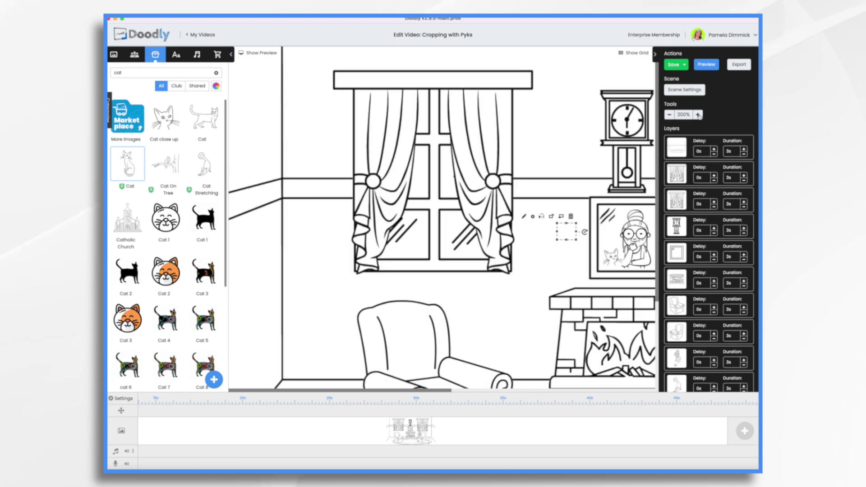
{"action": "scroll", "coordinate": [580, 296], "scroll_direction": "up", "scroll_amount": 1}
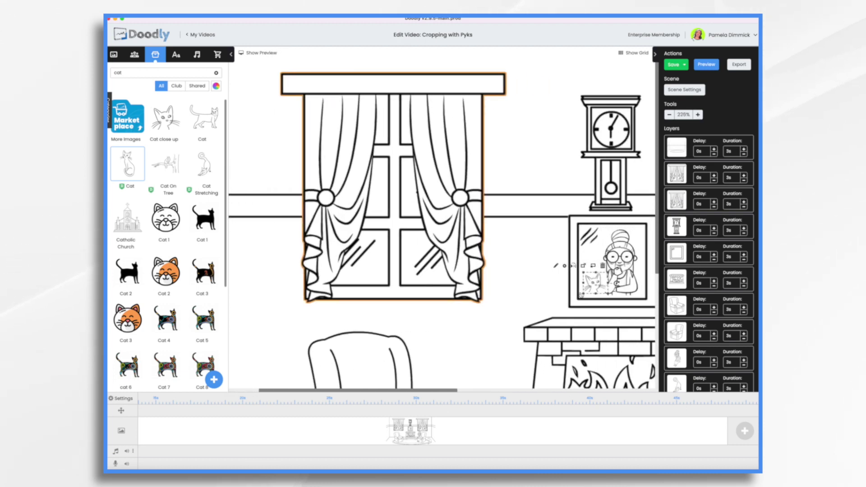
{"action": "scroll", "coordinate": [581, 295], "scroll_direction": "right", "scroll_amount": 3}
{"action": "scroll", "coordinate": [581, 295], "scroll_direction": "right", "scroll_amount": 1}
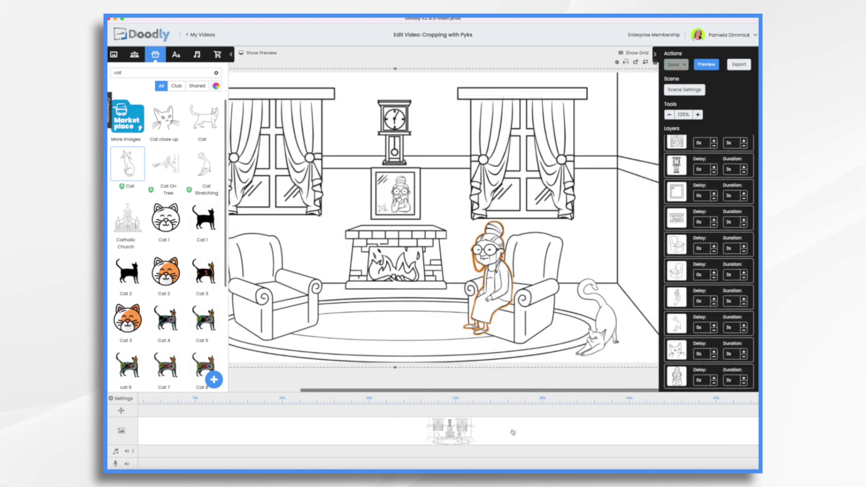
{"action": "right_click", "coordinate": [510, 432]}
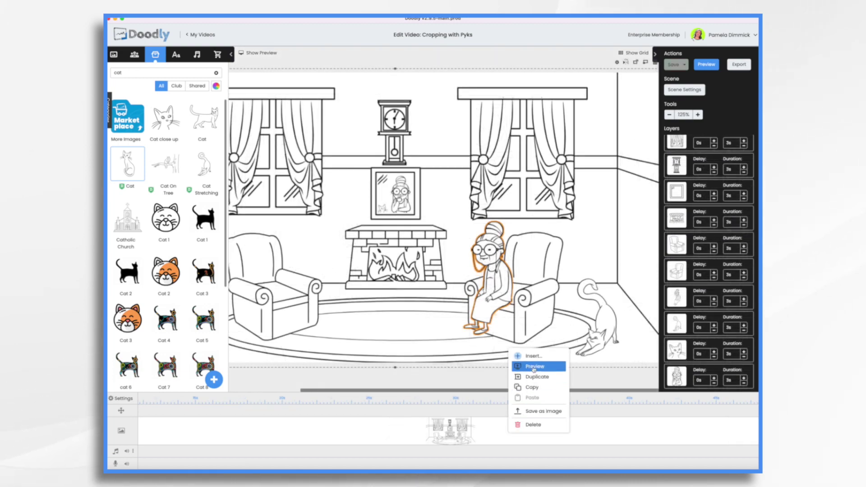
{"action": "left_click", "coordinate": [535, 369]}
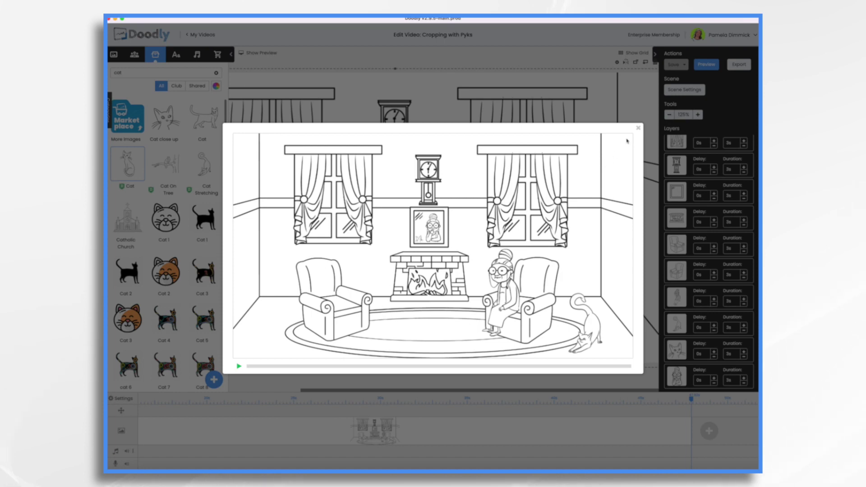
{"action": "left_click", "coordinate": [638, 128]}
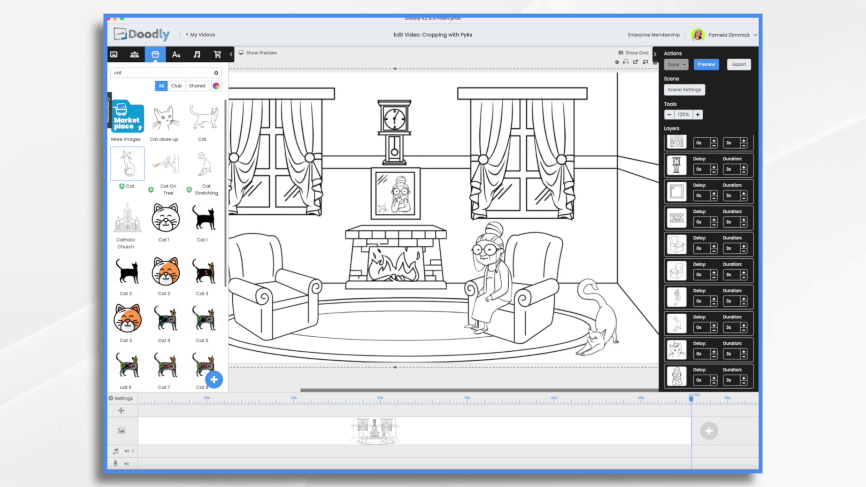
Select all layers except the Mary and cat layers
{"action": "scroll", "coordinate": [684, 198], "scroll_direction": "up", "scroll_amount": 2}
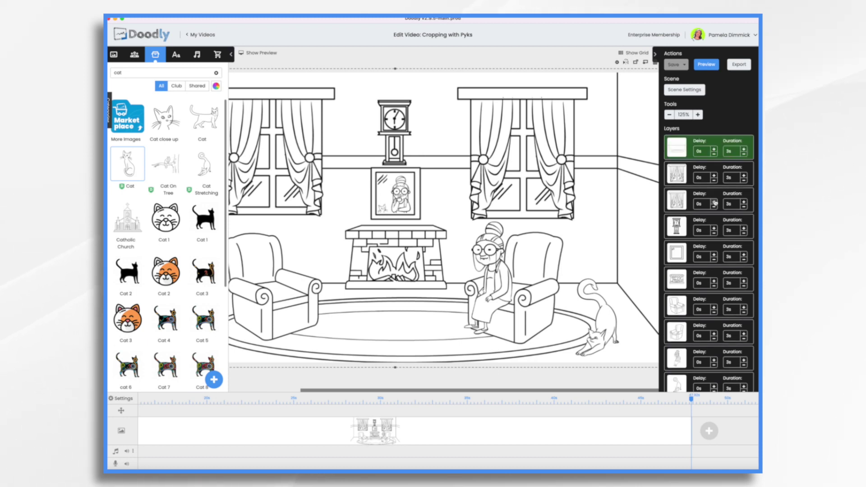
{"action": "scroll", "coordinate": [718, 288], "scroll_direction": "down", "scroll_amount": 2}
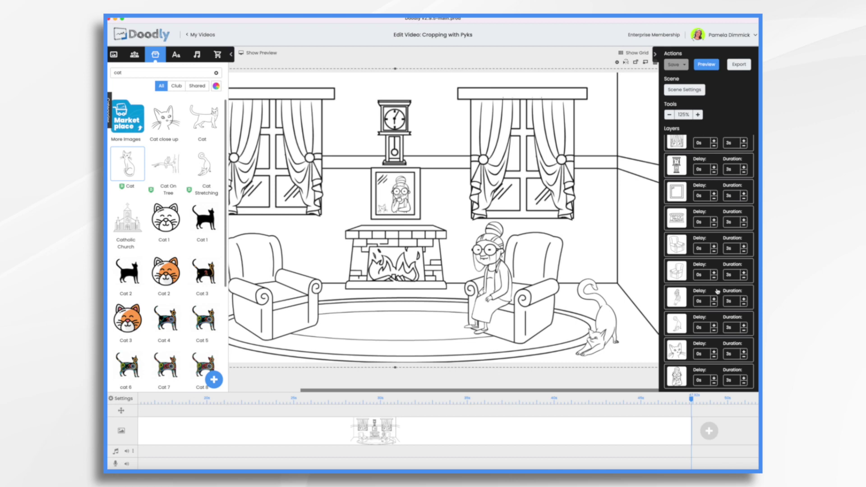
{"action": "left_click", "coordinate": [677, 271]}
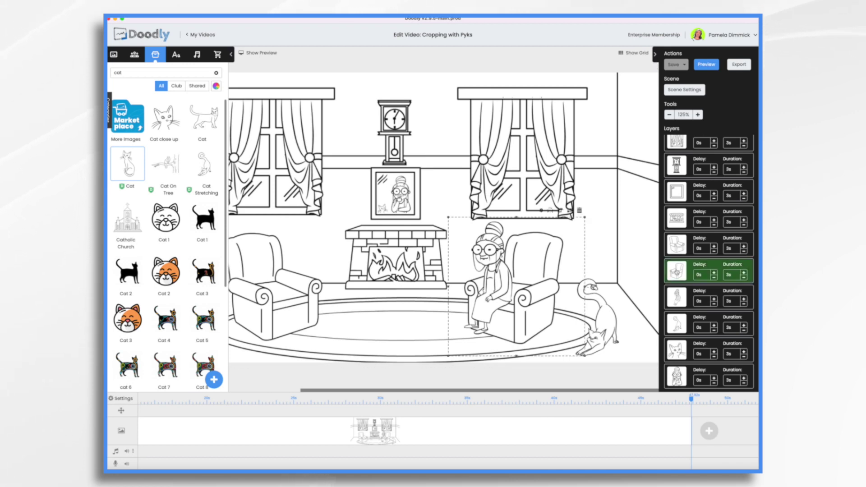
{"action": "key", "text": "super+a"}
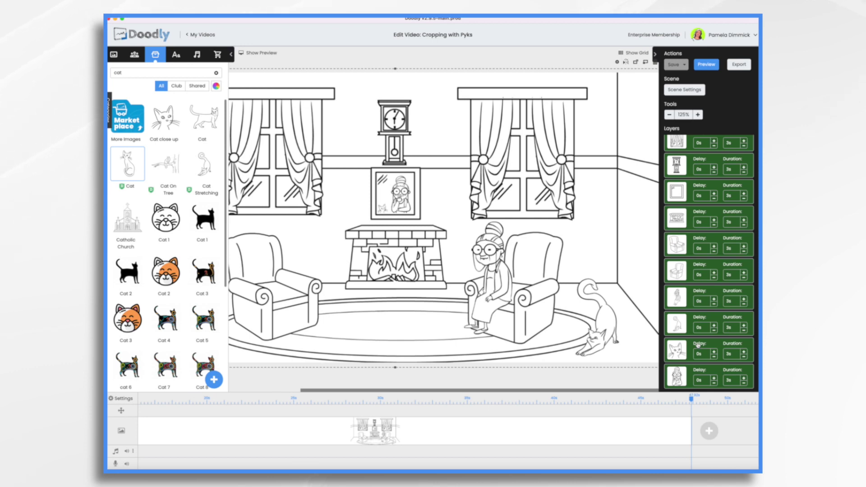
{"action": "left_click", "coordinate": [687, 374], "text": "shift"}
{"action": "left_click", "coordinate": [687, 349], "text": "shift"}
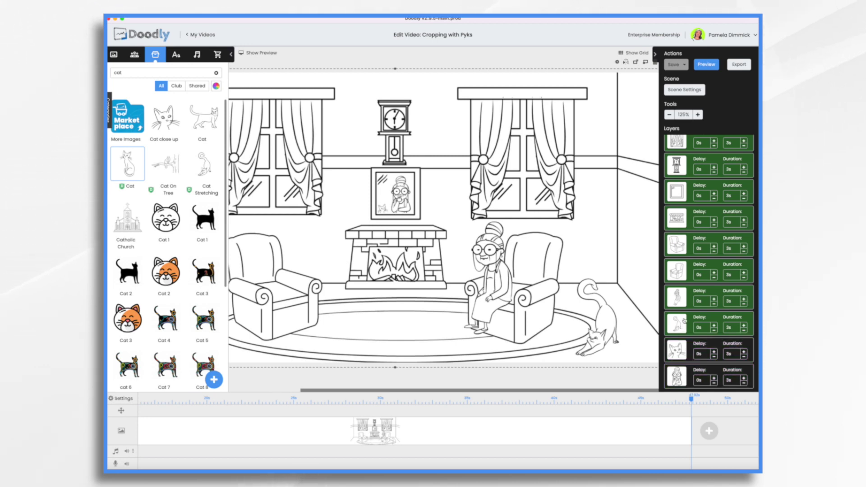
{"action": "left_click", "coordinate": [687, 323], "text": "shift"}
{"action": "left_click", "coordinate": [687, 296], "text": "shift"}
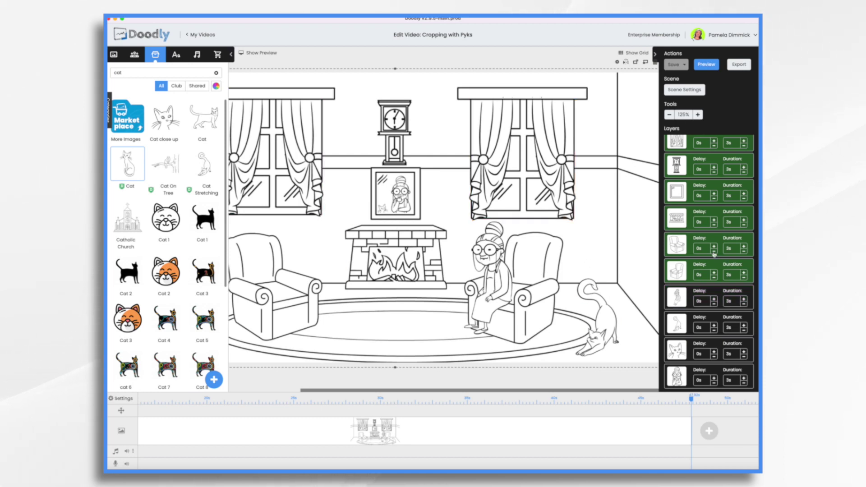
Set the selected background layers' draw duration to 0s in Settings
{"action": "right_click", "coordinate": [692, 271]}
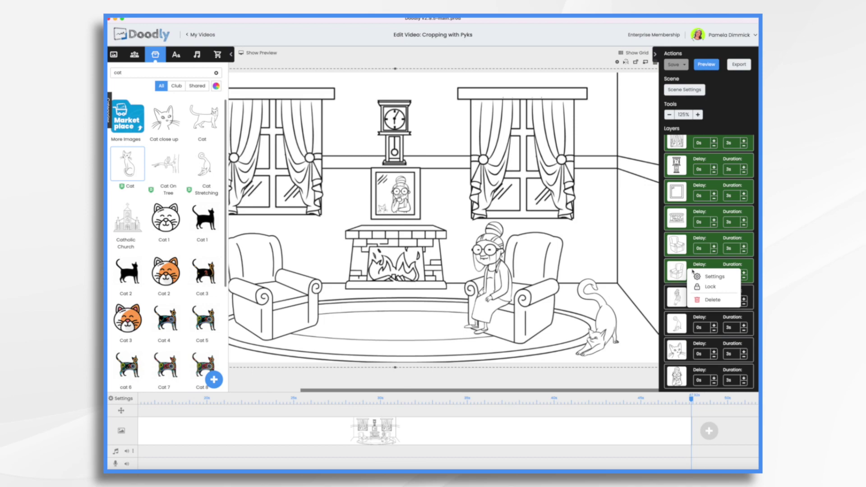
{"action": "left_click", "coordinate": [717, 277]}
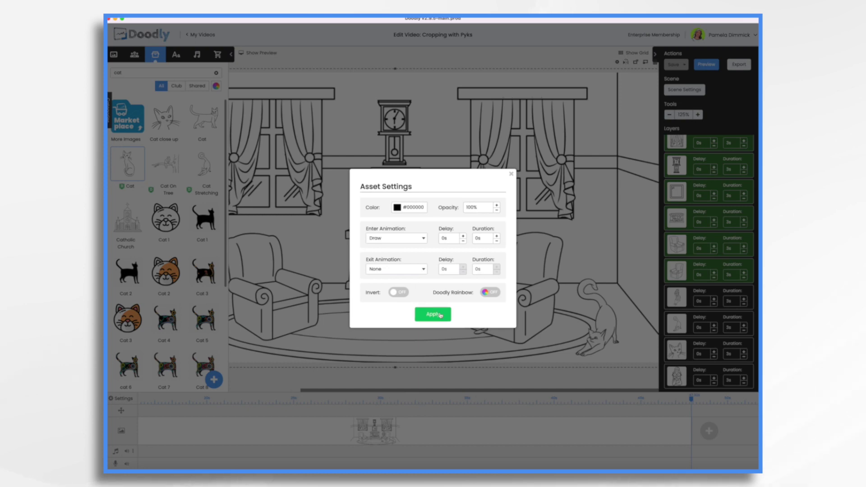
{"action": "left_click", "coordinate": [440, 315]}
{"action": "left_click", "coordinate": [453, 259]}
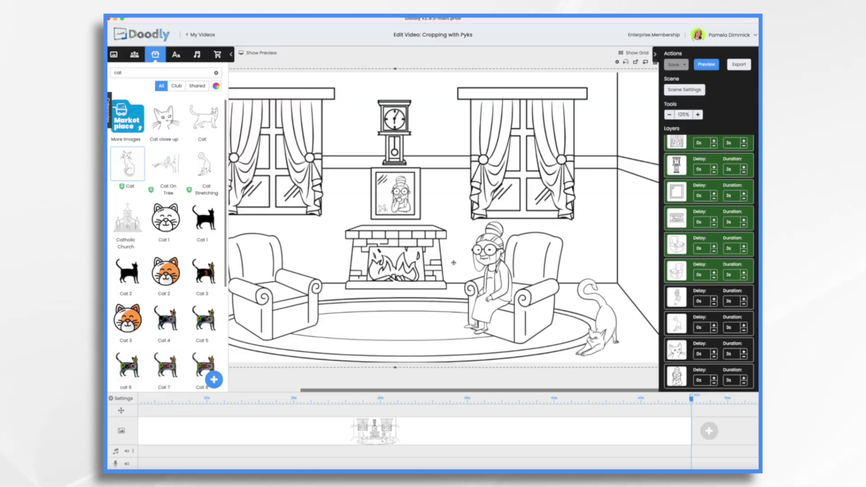
Preview the room scene with the instant background, then close the preview
{"action": "right_click", "coordinate": [397, 432]}
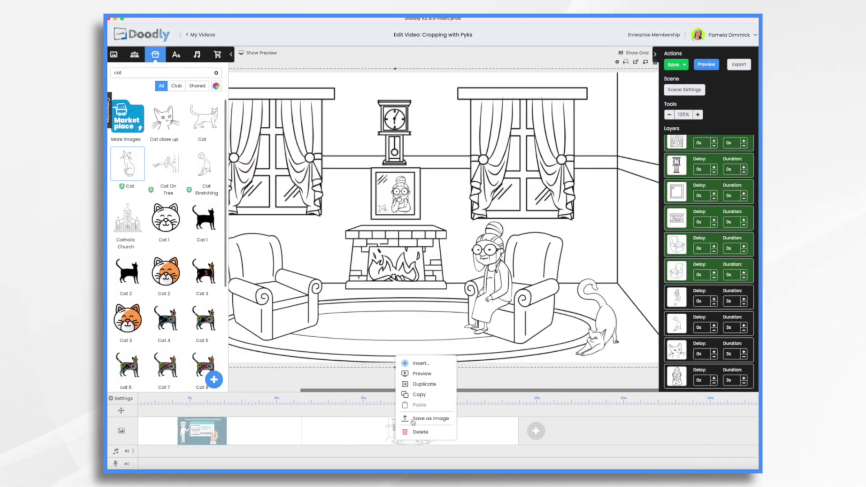
{"action": "left_click", "coordinate": [427, 375]}
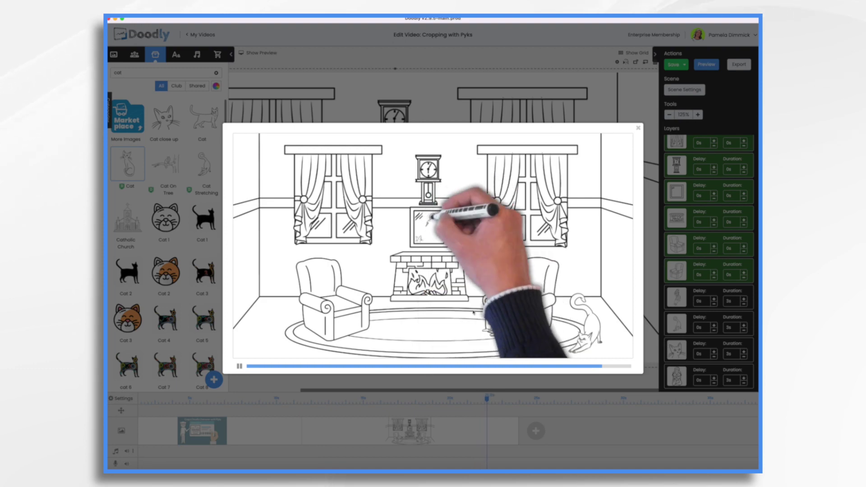
{"action": "left_click", "coordinate": [638, 129]}
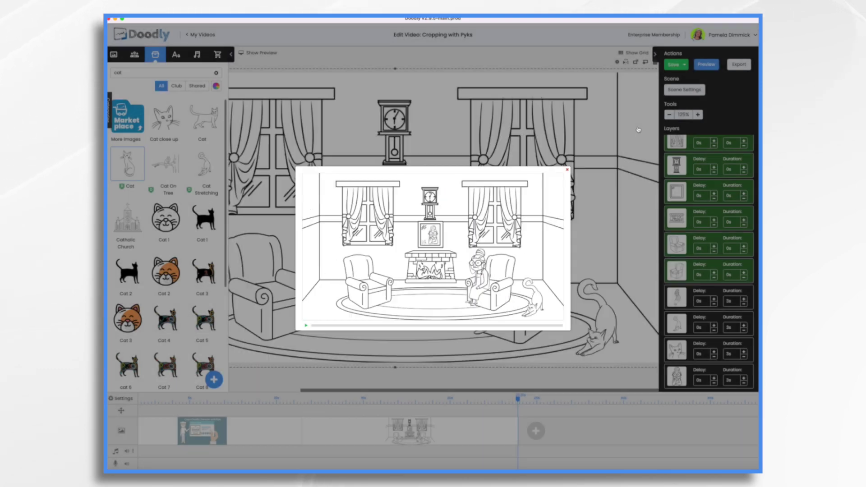
Raise the cat close-up and framed Mary layers, set the cat to 2s, and edit Mary Close up
{"action": "left_click_drag", "start_coordinate": [740, 351], "coordinate": [740, 298]}
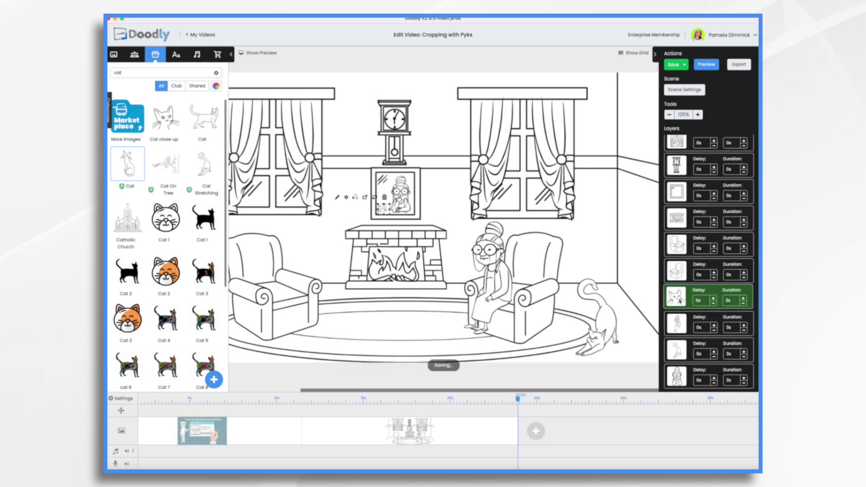
{"action": "left_click_drag", "start_coordinate": [740, 378], "coordinate": [753, 311]}
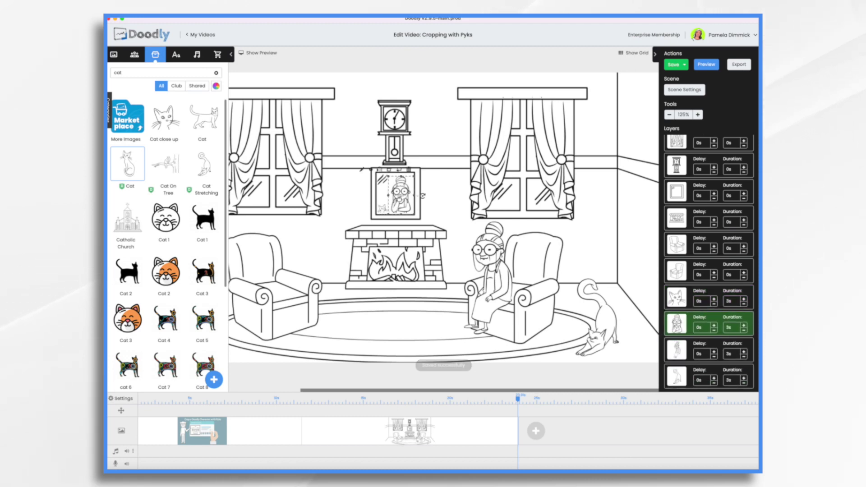
{"action": "left_click", "coordinate": [744, 304]}
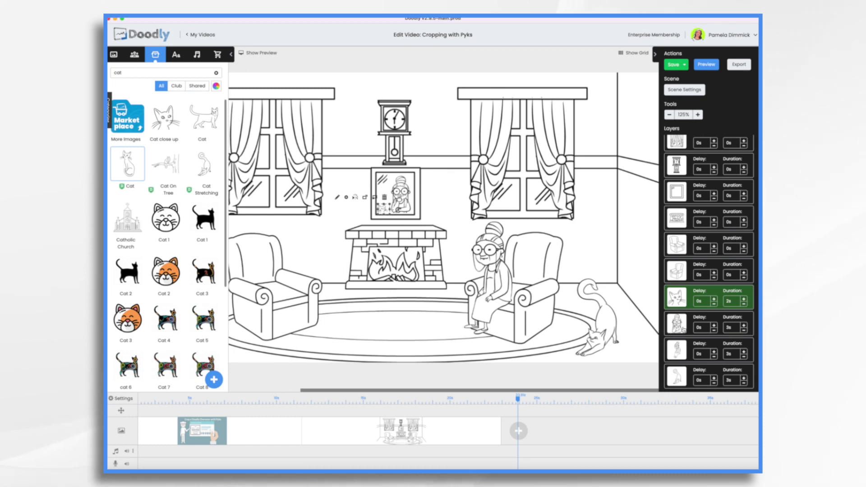
{"action": "left_click", "coordinate": [360, 195]}
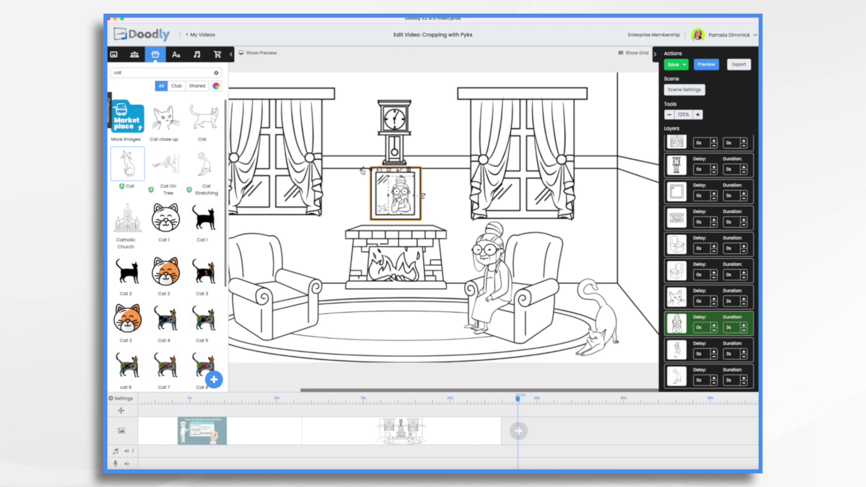
{"action": "left_click", "coordinate": [363, 172]}
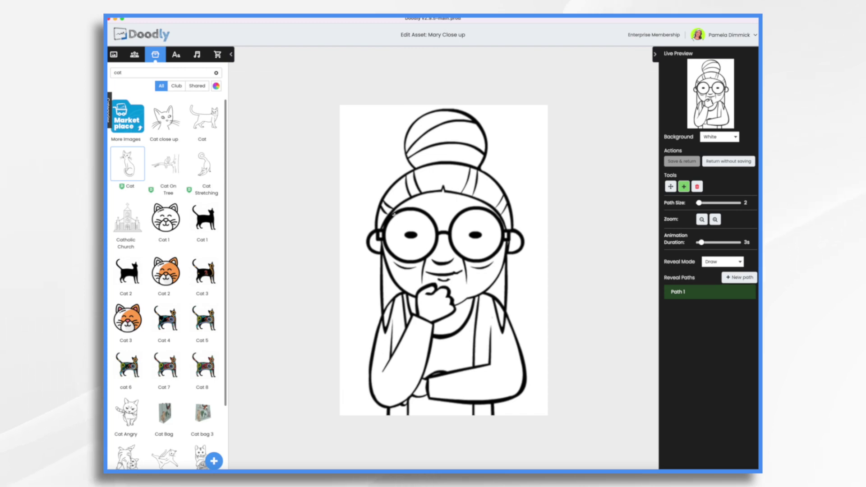
Draw thicker reveal paths over Mary's two lenses and pupils
{"action": "left_click", "coordinate": [410, 209]}
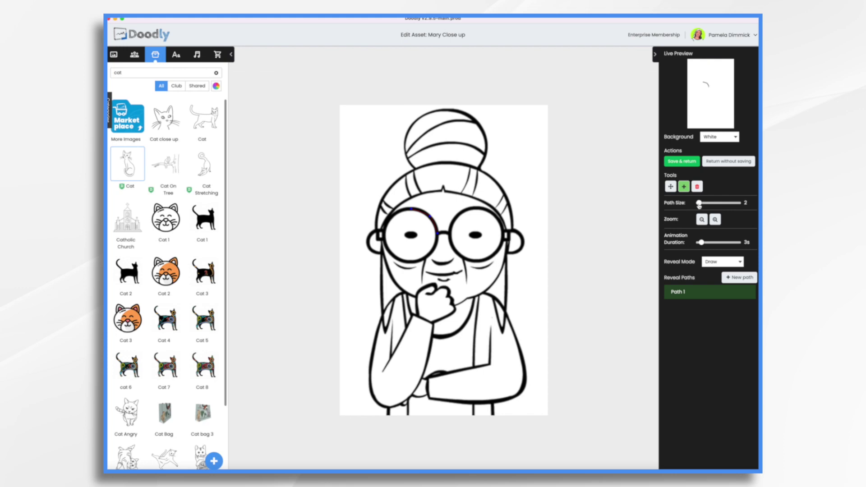
{"action": "left_click_drag", "start_coordinate": [699, 204], "coordinate": [704, 203]}
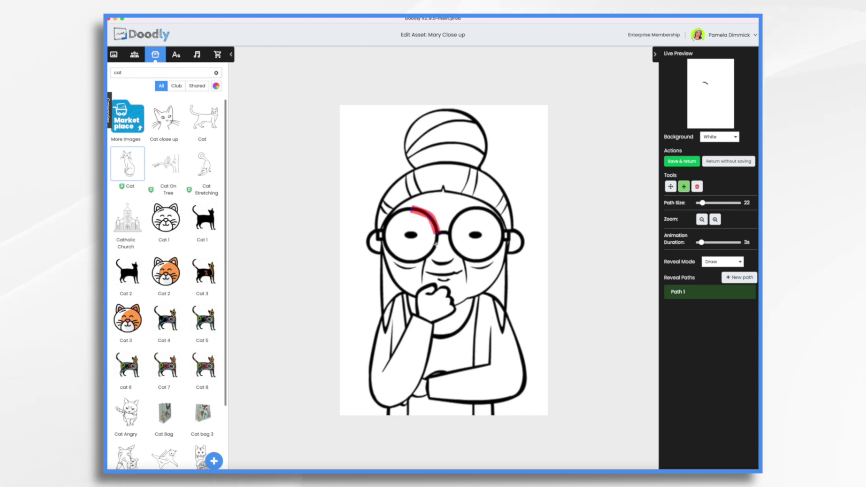
{"action": "left_click_drag", "start_coordinate": [418, 262], "coordinate": [411, 209]}
{"action": "left_click", "coordinate": [739, 278]}
{"action": "mouse_move", "coordinate": [440, 234]}
{"action": "left_mouse_down"}
{"action": "mouse_move", "coordinate": [478, 262]}
{"action": "mouse_move", "coordinate": [451, 212]}
{"action": "left_mouse_up"}
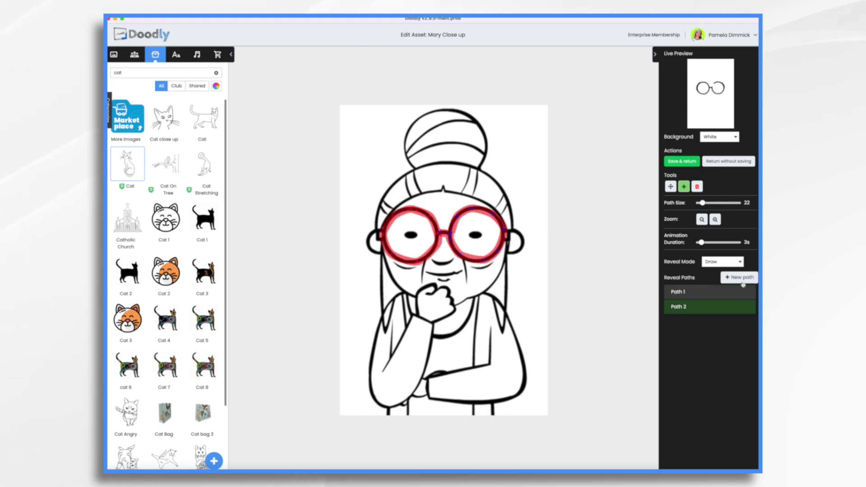
{"action": "left_click", "coordinate": [739, 278]}
{"action": "left_click_drag", "start_coordinate": [401, 234], "coordinate": [423, 234]}
{"action": "left_click", "coordinate": [739, 277]}
{"action": "left_click_drag", "start_coordinate": [464, 235], "coordinate": [489, 235]}
Widen the stroke and add reveal paths over her cheeks, hair, bun, arm and body
{"action": "left_click", "coordinate": [739, 277]}
{"action": "left_click_drag", "start_coordinate": [703, 203], "coordinate": [713, 203]}
{"action": "mouse_move", "coordinate": [388, 257]}
{"action": "left_mouse_down"}
{"action": "mouse_move", "coordinate": [496, 266]}
{"action": "mouse_move", "coordinate": [388, 194]}
{"action": "mouse_move", "coordinate": [429, 181]}
{"action": "mouse_move", "coordinate": [505, 253]}
{"action": "left_mouse_up"}
{"action": "left_click", "coordinate": [739, 277]}
{"action": "left_click", "coordinate": [739, 277]}
{"action": "left_click_drag", "start_coordinate": [406, 171], "coordinate": [487, 135]}
{"action": "left_click", "coordinate": [739, 277]}
{"action": "mouse_move", "coordinate": [379, 244]}
{"action": "left_mouse_down"}
{"action": "mouse_move", "coordinate": [374, 333]}
{"action": "mouse_move", "coordinate": [424, 361]}
{"action": "left_mouse_up"}
{"action": "mouse_move", "coordinate": [436, 320]}
{"action": "left_mouse_down"}
{"action": "mouse_move", "coordinate": [419, 379]}
{"action": "mouse_move", "coordinate": [519, 280]}
{"action": "mouse_move", "coordinate": [451, 406]}
{"action": "left_mouse_up"}
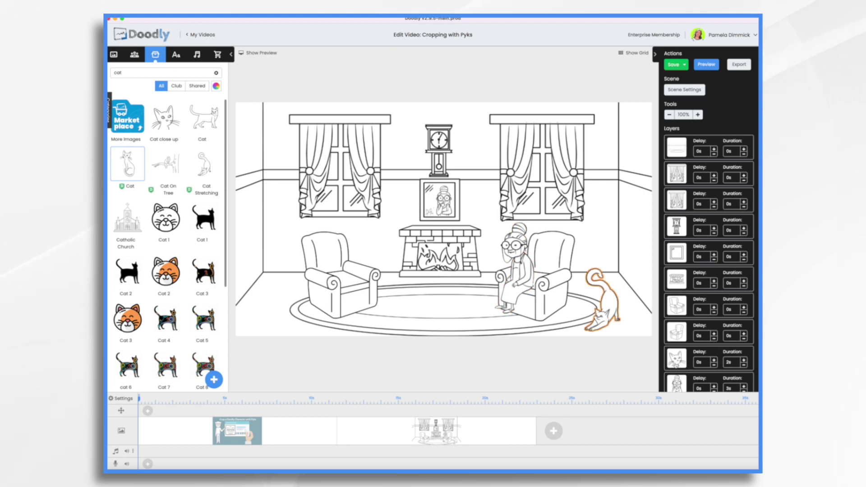
Preview the second scene, the living room, from its timeline menu
{"action": "right_click", "coordinate": [471, 435]}
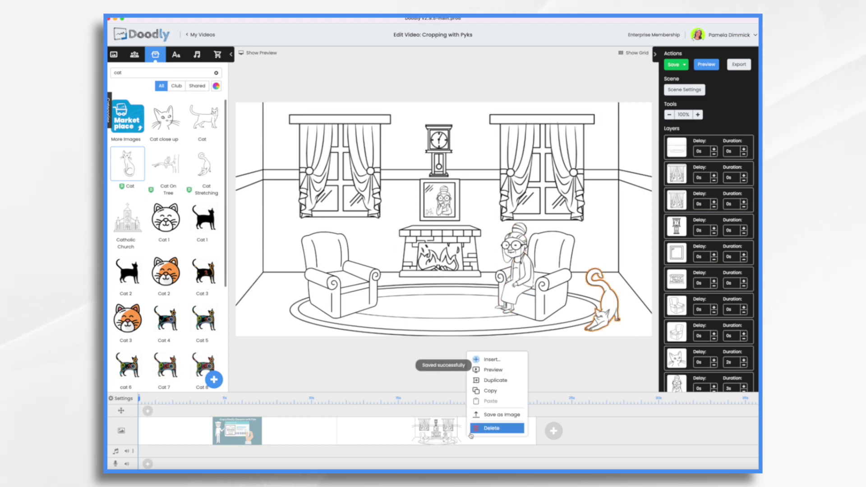
{"action": "left_click", "coordinate": [496, 370]}
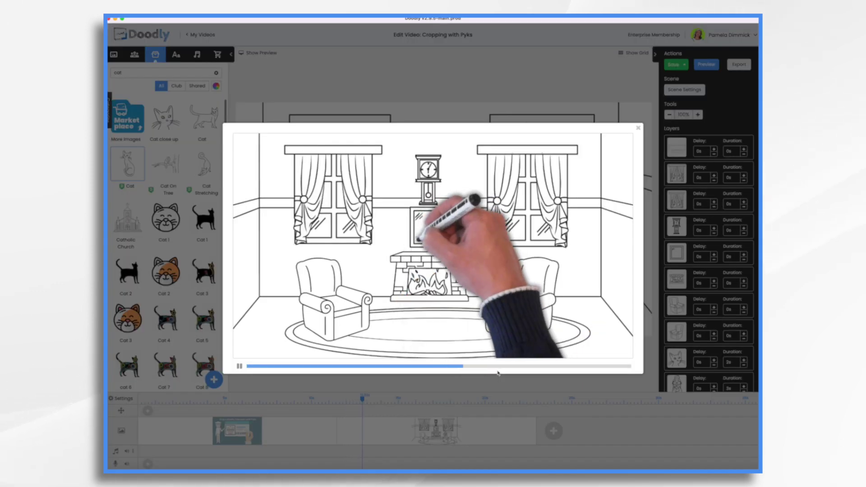